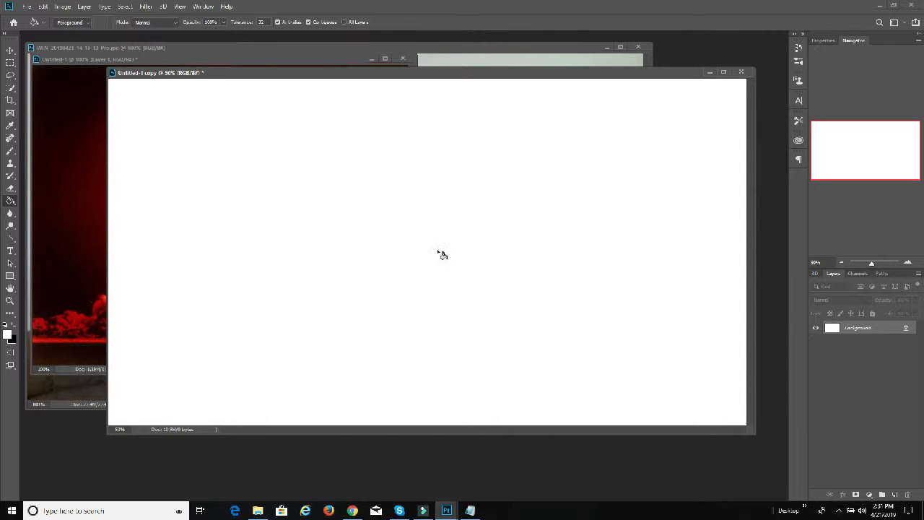
Shift the blank document's window down and bring the webcam photo's window in front of it, moved slightly aside.
{"action": "left_click", "coordinate": [10, 49]}
{"action": "left_click_drag", "start_coordinate": [452, 75], "coordinate": [449, 97]}
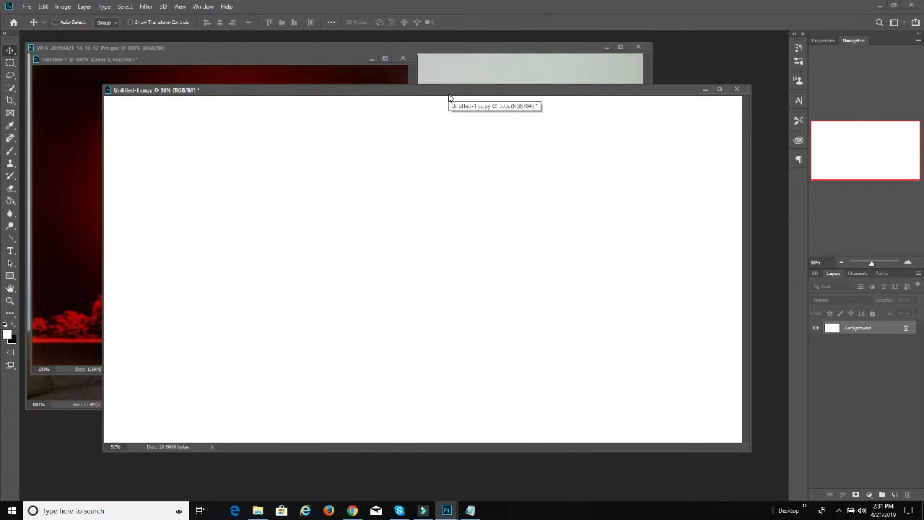
{"action": "left_click", "coordinate": [477, 54]}
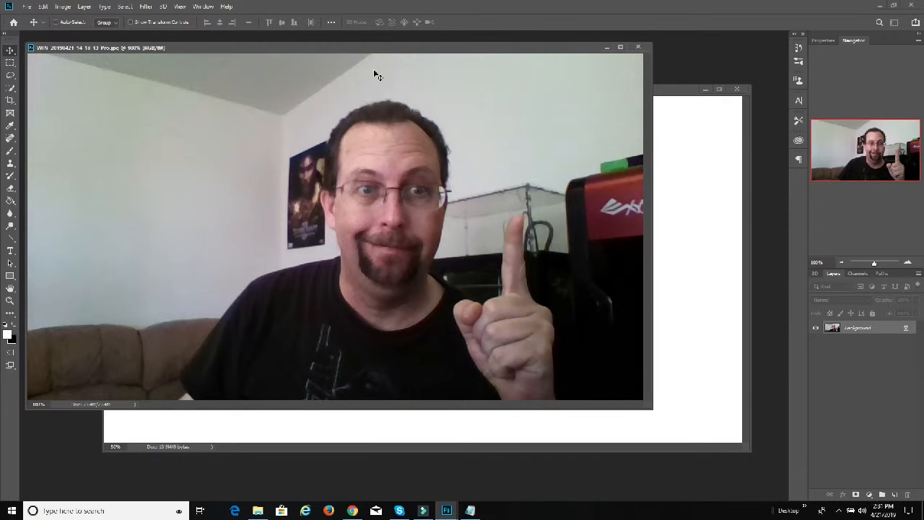
{"action": "left_click_drag", "start_coordinate": [392, 48], "coordinate": [442, 58]}
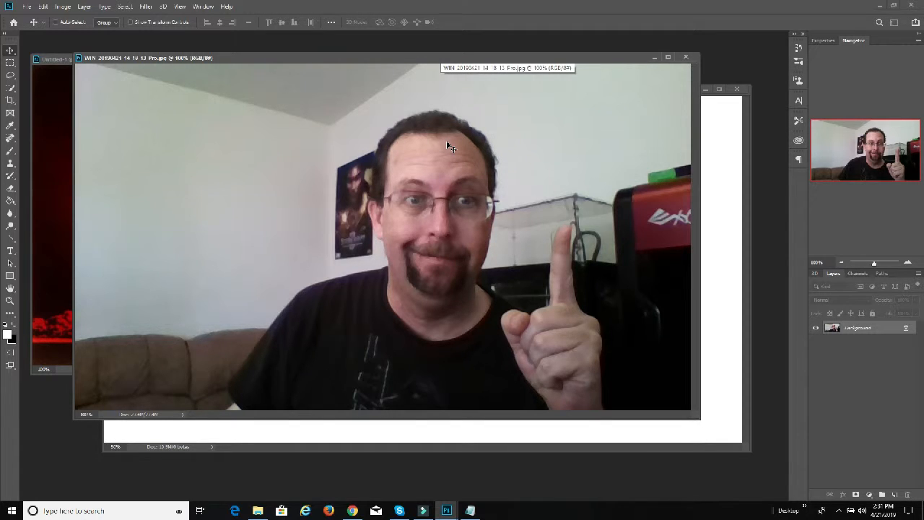
{"action": "left_click", "coordinate": [839, 510]}
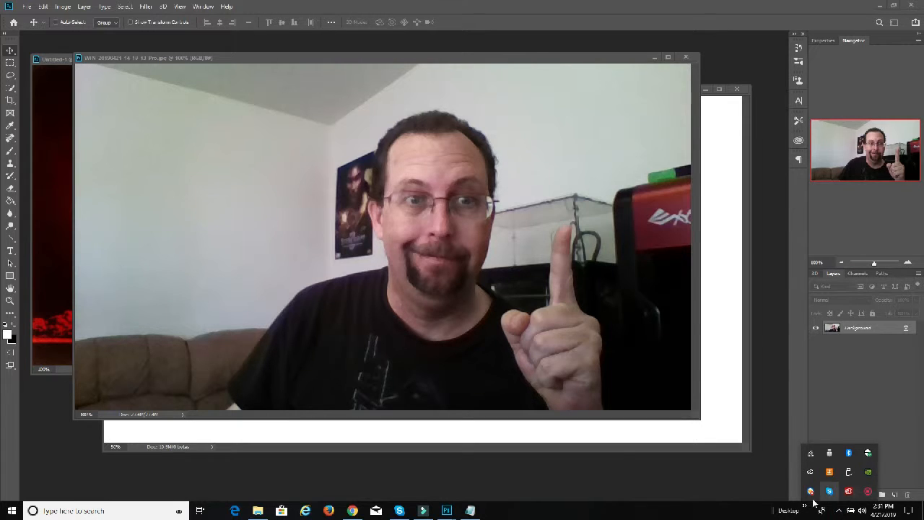
{"action": "left_click", "coordinate": [598, 467]}
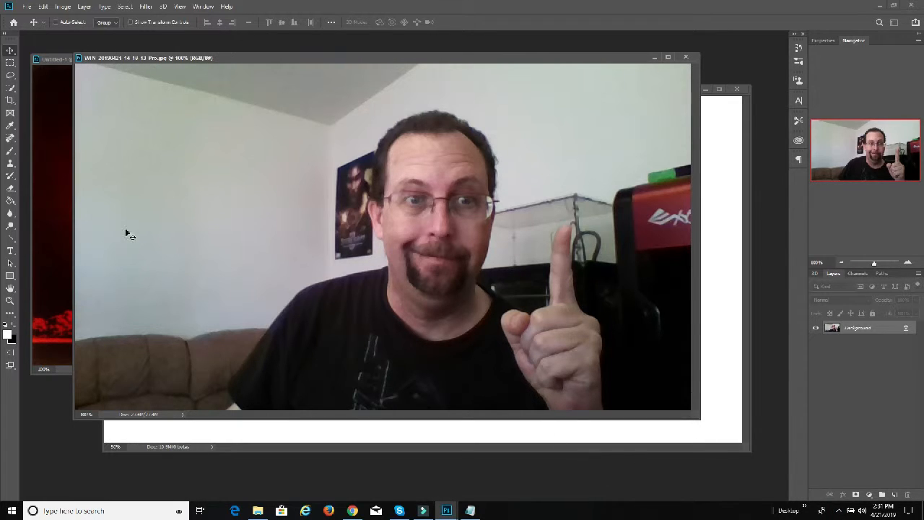
Select the man's head, neck and raised hand with the Quick Selection tool, subtracting background areas picked up around the hand.
{"action": "left_click", "coordinate": [12, 89]}
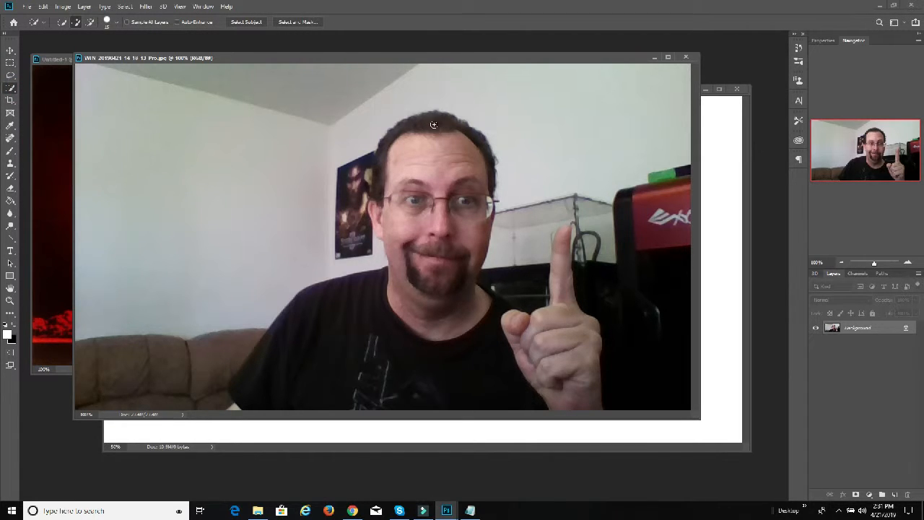
{"action": "mouse_move", "coordinate": [433, 124]}
{"action": "left_mouse_down"}
{"action": "mouse_move", "coordinate": [403, 127]}
{"action": "mouse_move", "coordinate": [474, 141]}
{"action": "mouse_move", "coordinate": [483, 172]}
{"action": "mouse_move", "coordinate": [484, 217]}
{"action": "mouse_move", "coordinate": [466, 281]}
{"action": "mouse_move", "coordinate": [360, 246]}
{"action": "mouse_move", "coordinate": [357, 254]}
{"action": "mouse_move", "coordinate": [353, 194]}
{"action": "left_mouse_up"}
{"action": "left_click", "coordinate": [480, 291]}
{"action": "left_click", "coordinate": [518, 295]}
{"action": "left_click", "coordinate": [509, 298], "text": "alt"}
{"action": "mouse_move", "coordinate": [539, 334]}
{"action": "left_mouse_down"}
{"action": "mouse_move", "coordinate": [571, 322]}
{"action": "mouse_move", "coordinate": [564, 231]}
{"action": "left_mouse_up"}
{"action": "key", "text": "alt"}
{"action": "left_click", "coordinate": [579, 234], "text": "alt"}
Check the selection edges around the face and finger, and add the black shirt to the selection.
{"action": "left_click", "coordinate": [908, 263]}
{"action": "left_click", "coordinate": [907, 263]}
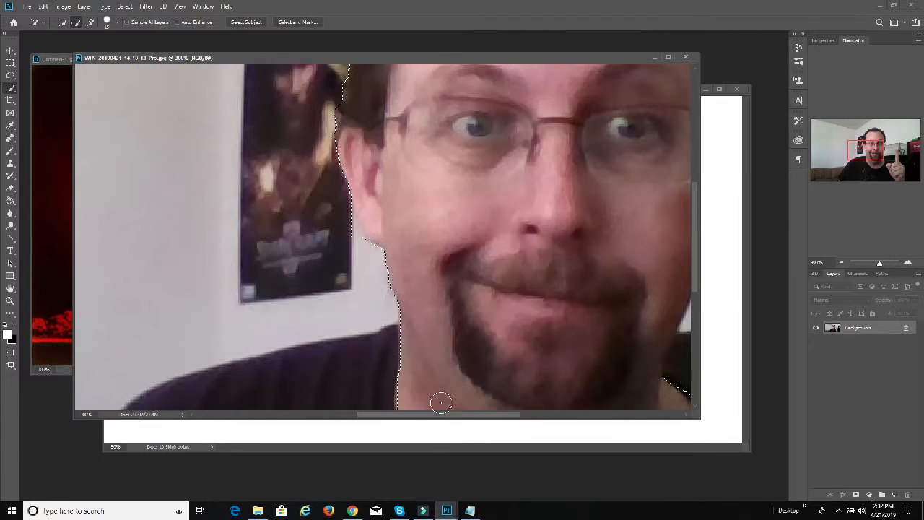
{"action": "left_click_drag", "start_coordinate": [452, 417], "coordinate": [571, 426]}
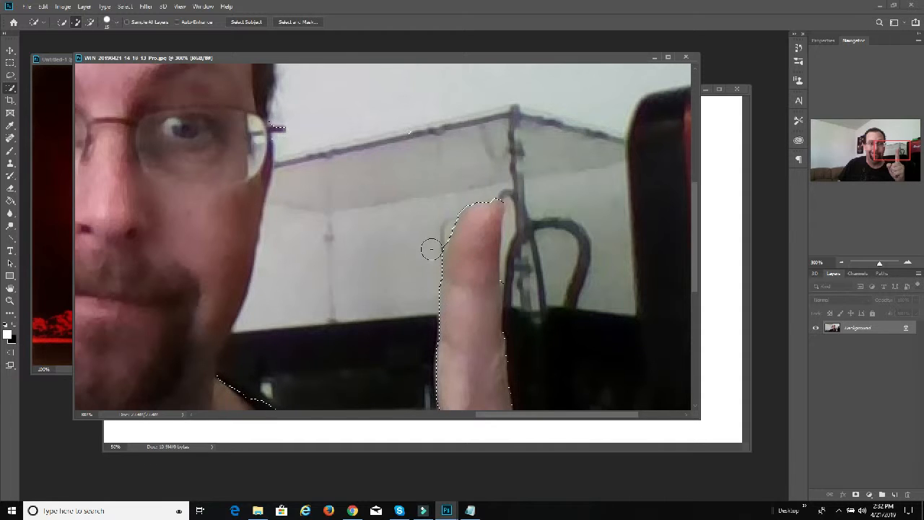
{"action": "left_click", "coordinate": [843, 262]}
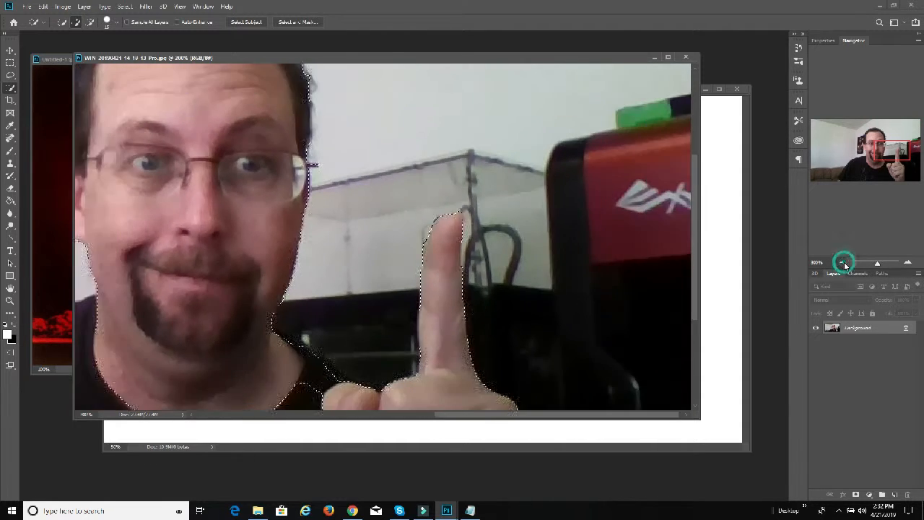
{"action": "left_click", "coordinate": [843, 263]}
{"action": "left_click", "coordinate": [843, 263]}
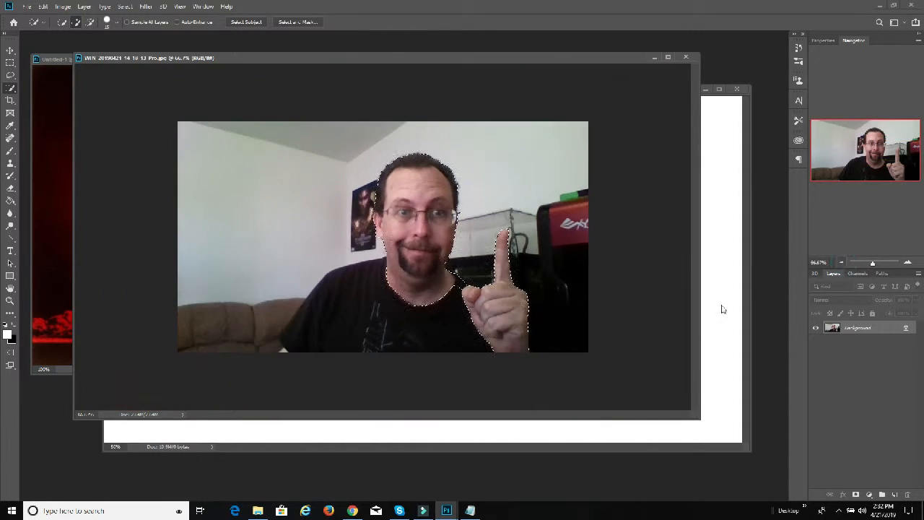
{"action": "left_click", "coordinate": [908, 263]}
{"action": "left_click_drag", "start_coordinate": [421, 377], "coordinate": [337, 373]}
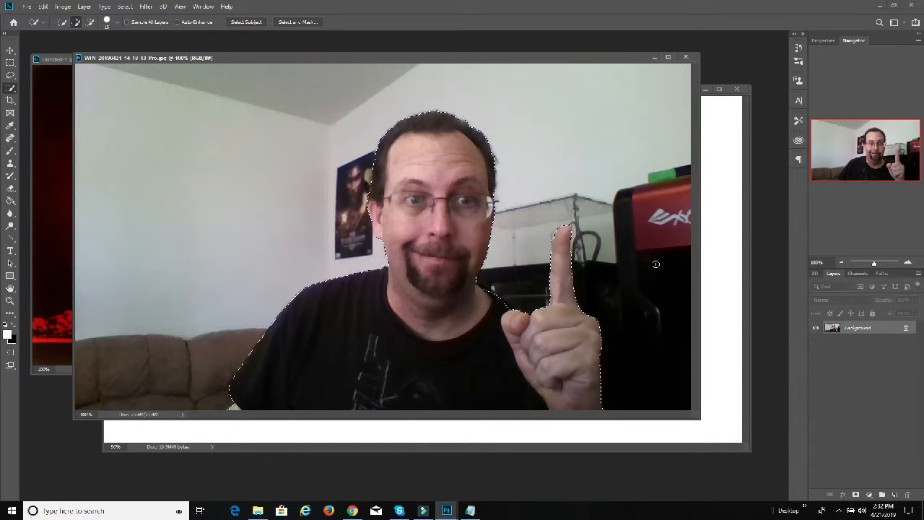
Refine the selection beside the ear and hair next to the poster, subtracting the background and restoring the ear's edge.
{"action": "key", "text": "ctrl+plus"}
{"action": "key", "text": "ctrl+plus"}
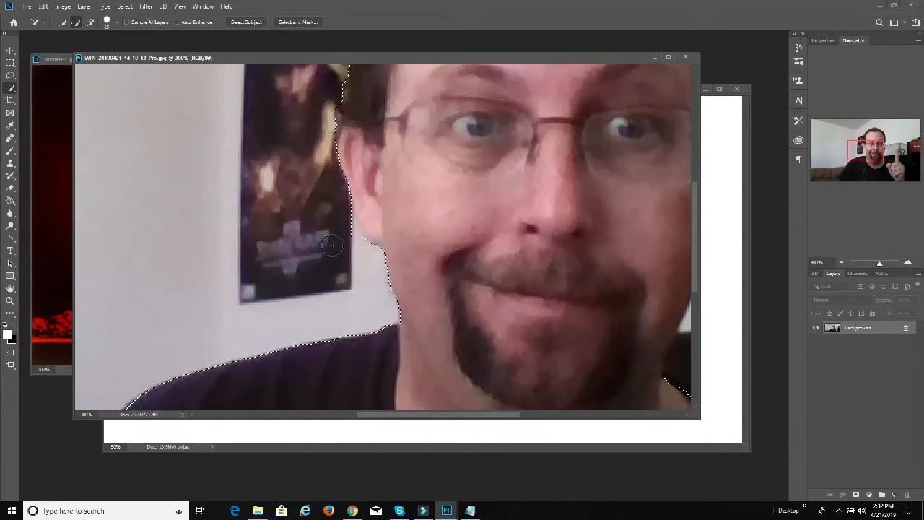
{"action": "key", "text": "alt"}
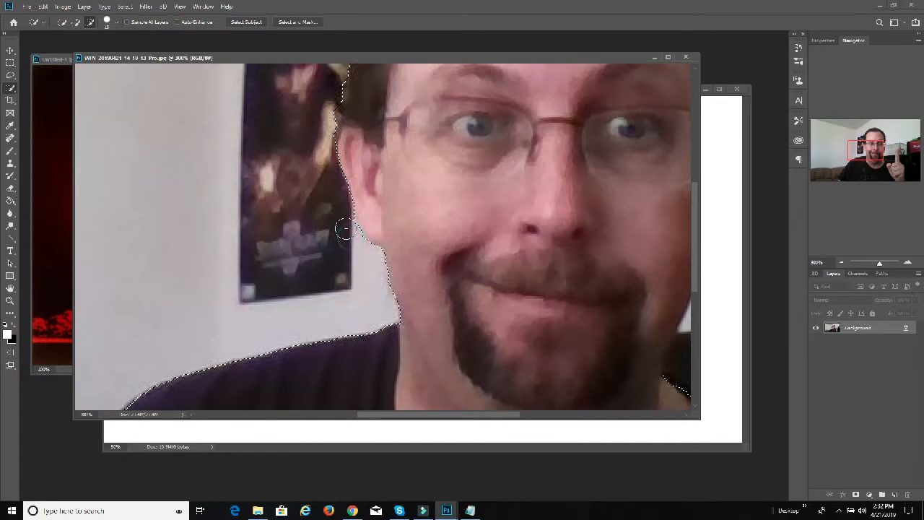
{"action": "left_click", "coordinate": [346, 221], "text": "alt"}
{"action": "left_click_drag", "start_coordinate": [375, 230], "coordinate": [367, 209]}
{"action": "key", "text": "alt"}
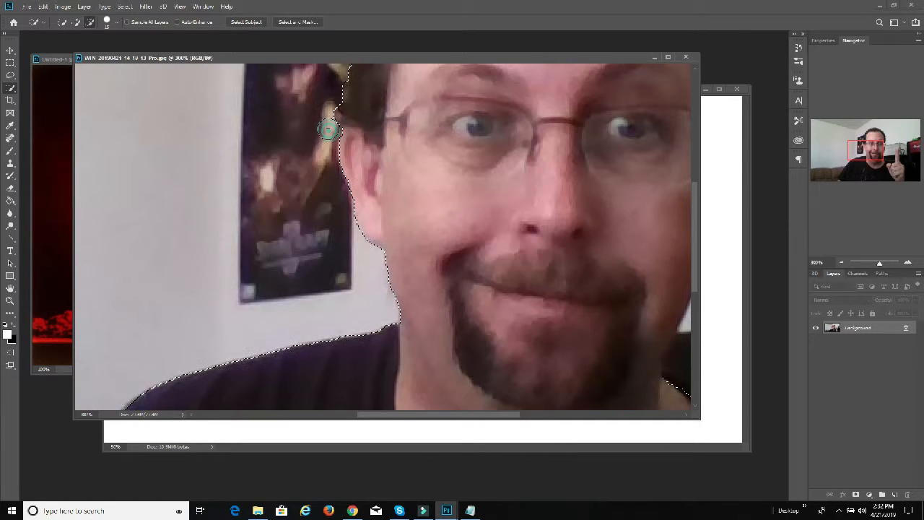
{"action": "left_click", "coordinate": [329, 117], "text": "alt"}
{"action": "scroll", "coordinate": [336, 151], "scroll_direction": "up", "scroll_amount": 3}
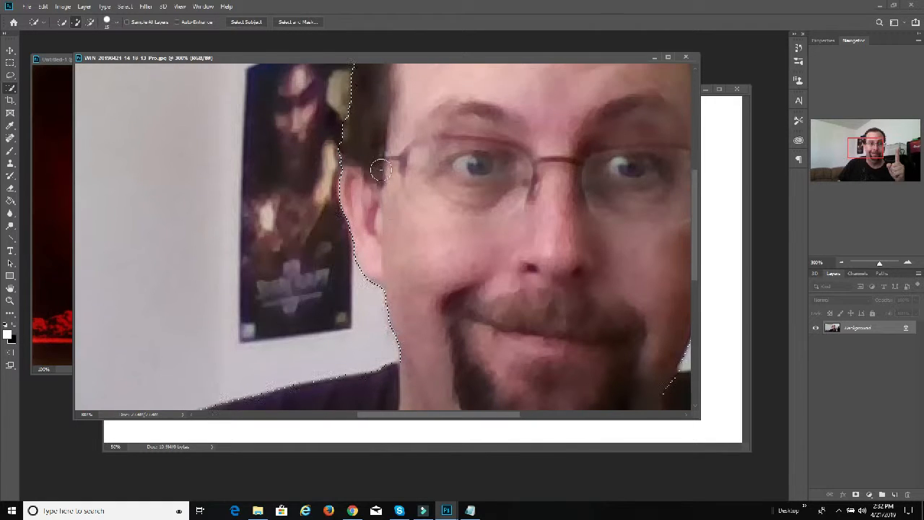
{"action": "left_click", "coordinate": [339, 173], "text": "alt"}
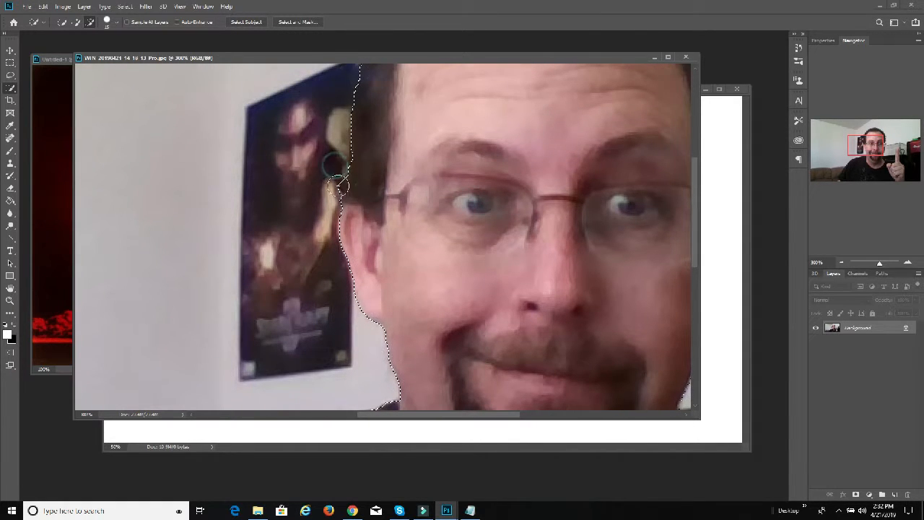
{"action": "left_click", "coordinate": [841, 262]}
{"action": "left_click", "coordinate": [842, 262]}
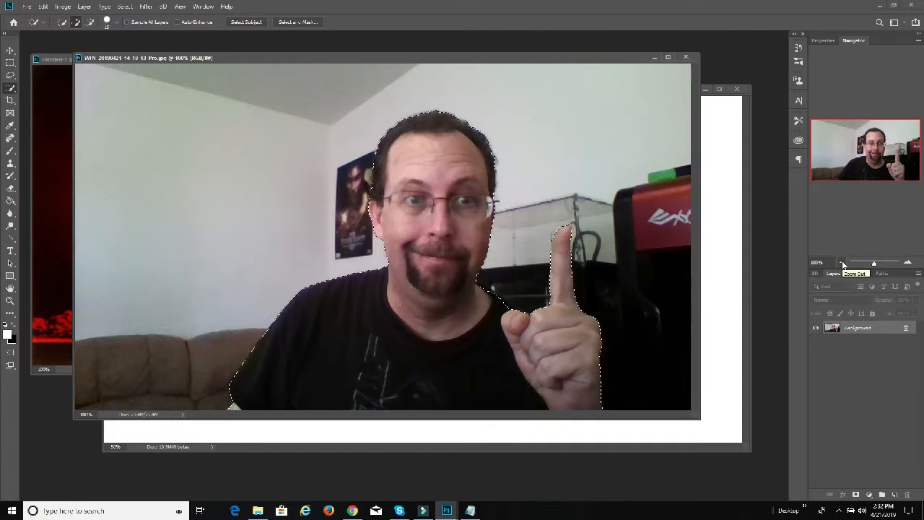
Copy the selected man to a new layer and transfer that layer into the blank Untitled-1 copy document.
{"action": "left_click", "coordinate": [84, 6]}
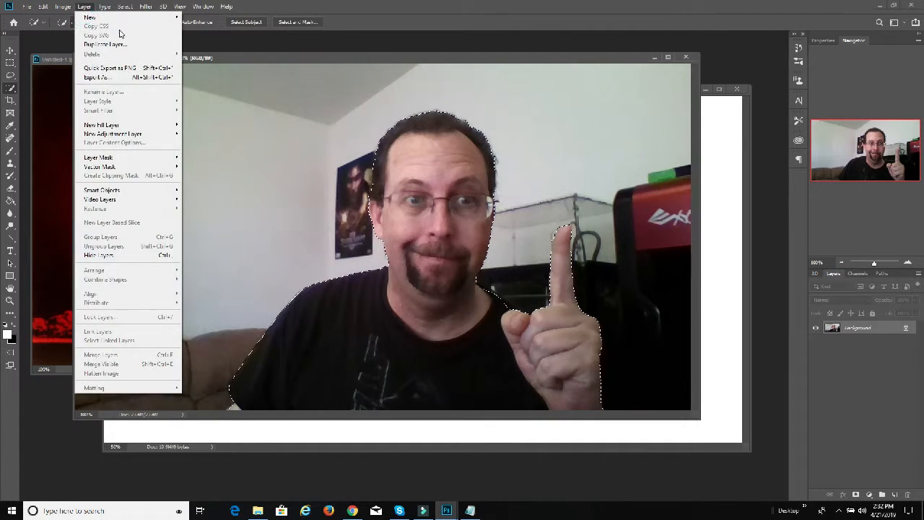
{"action": "mouse_move", "coordinate": [116, 18]}
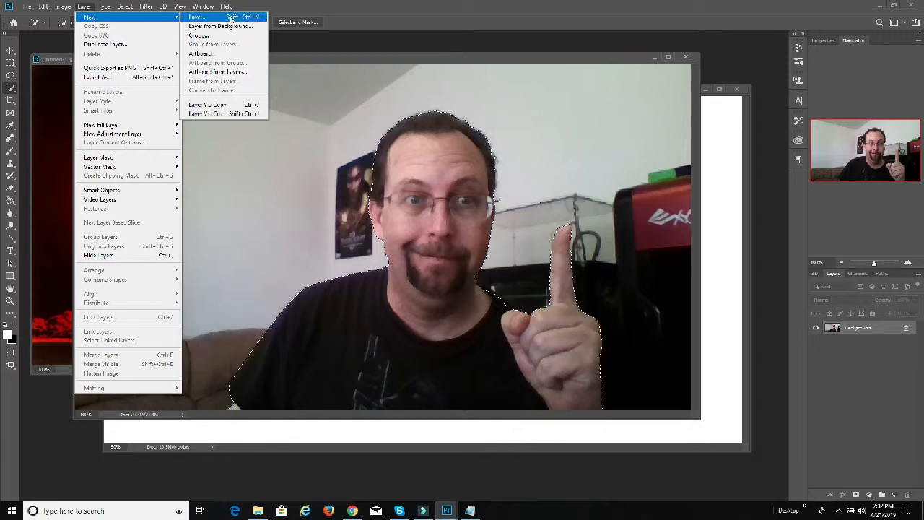
{"action": "left_click", "coordinate": [225, 106]}
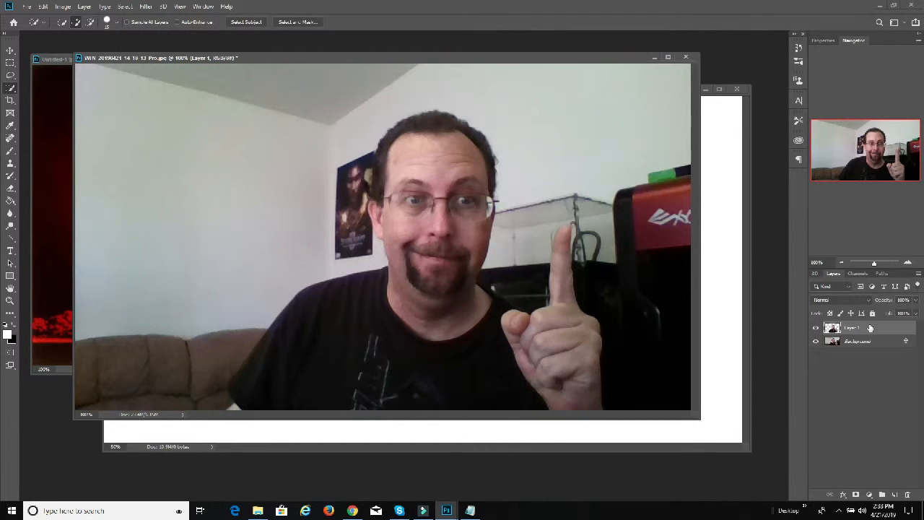
{"action": "mouse_move", "coordinate": [869, 328]}
{"action": "left_mouse_down"}
{"action": "mouse_move", "coordinate": [730, 286]}
{"action": "mouse_move", "coordinate": [737, 291]}
{"action": "mouse_move", "coordinate": [695, 305]}
{"action": "mouse_move", "coordinate": [464, 326]}
{"action": "left_mouse_up"}
{"action": "left_click", "coordinate": [10, 50]}
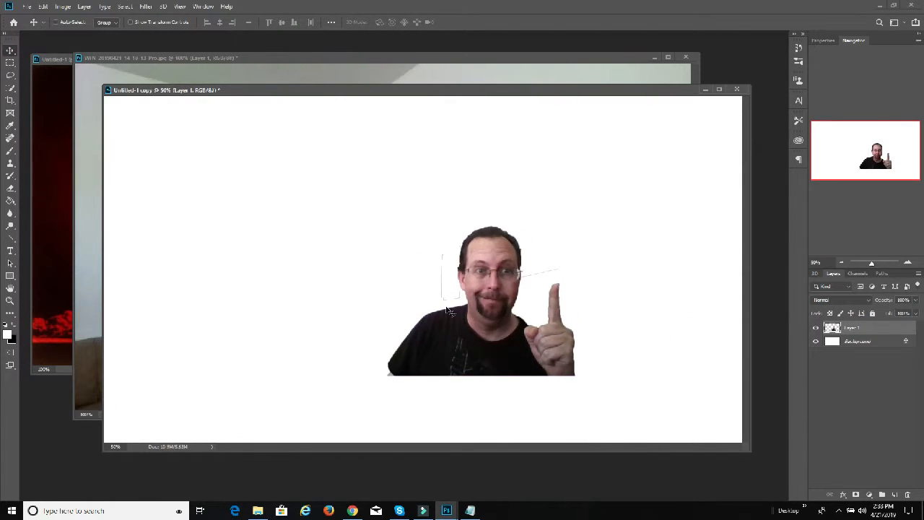
Erase the stray poster outline and leftover marks beside the man's ear and hair with a hard round eraser.
{"action": "left_click", "coordinate": [909, 265]}
{"action": "left_click", "coordinate": [909, 265]}
{"action": "left_click", "coordinate": [909, 265]}
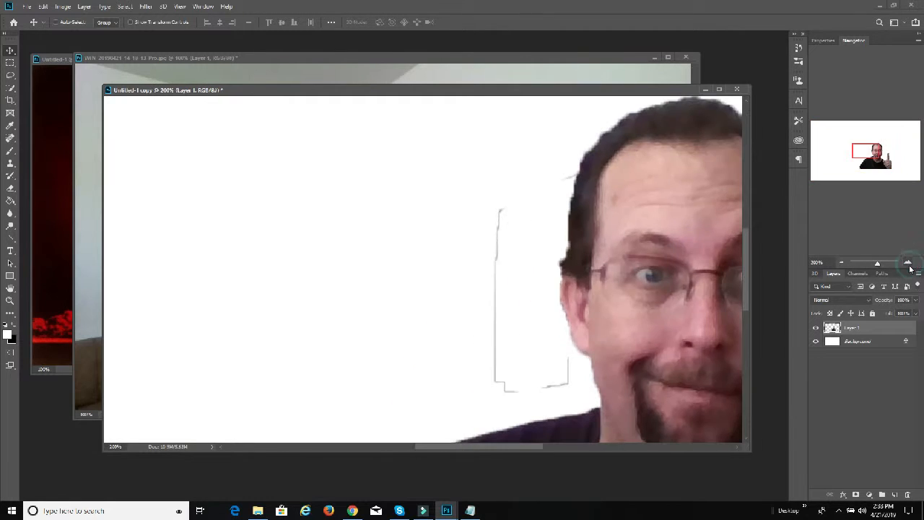
{"action": "left_click", "coordinate": [10, 188]}
{"action": "right_click", "coordinate": [438, 233]}
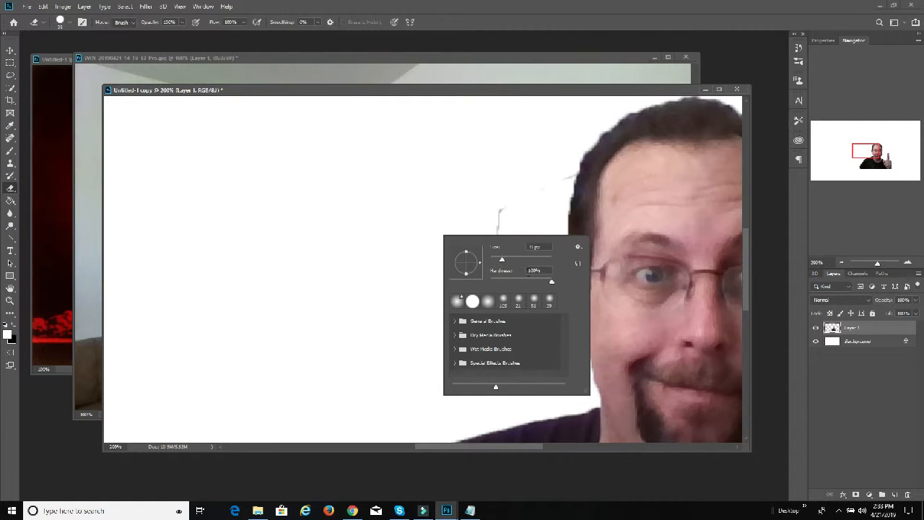
{"action": "left_click", "coordinate": [456, 185]}
{"action": "mouse_move", "coordinate": [510, 194]}
{"action": "left_mouse_down"}
{"action": "mouse_move", "coordinate": [497, 320]}
{"action": "mouse_move", "coordinate": [505, 379]}
{"action": "mouse_move", "coordinate": [548, 379]}
{"action": "mouse_move", "coordinate": [555, 363]}
{"action": "left_mouse_up"}
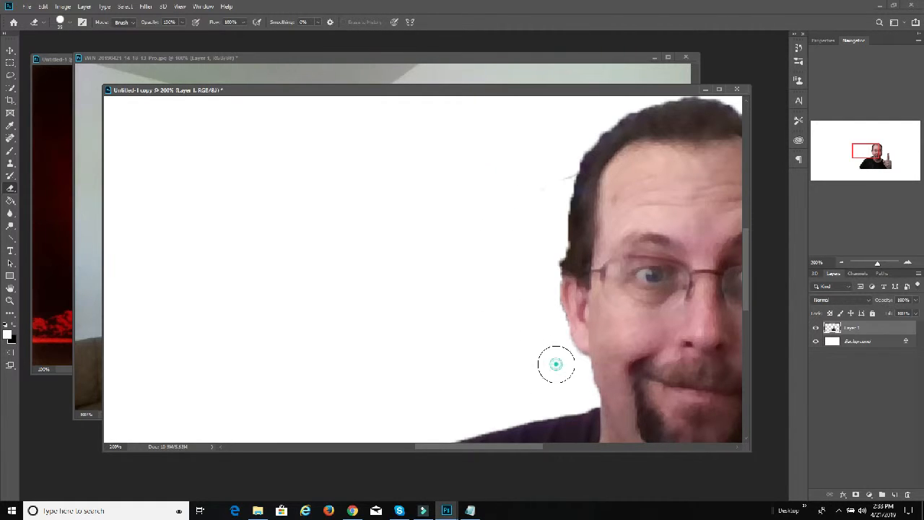
{"action": "left_click_drag", "start_coordinate": [540, 152], "coordinate": [565, 171]}
Erase the stray line running between the man's glasses and his raised finger.
{"action": "left_click_drag", "start_coordinate": [506, 447], "coordinate": [598, 447]}
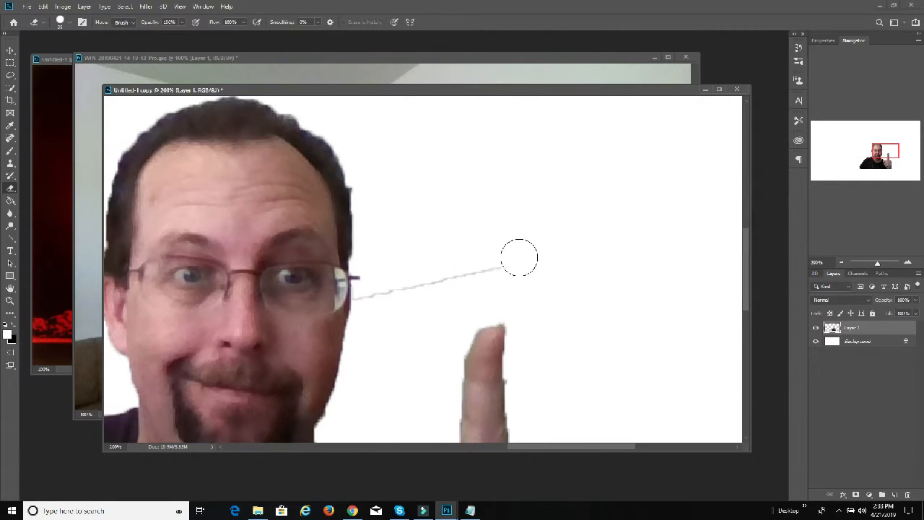
{"action": "mouse_move", "coordinate": [519, 260]}
{"action": "left_mouse_down"}
{"action": "mouse_move", "coordinate": [369, 295]}
{"action": "mouse_move", "coordinate": [379, 300]}
{"action": "left_mouse_up"}
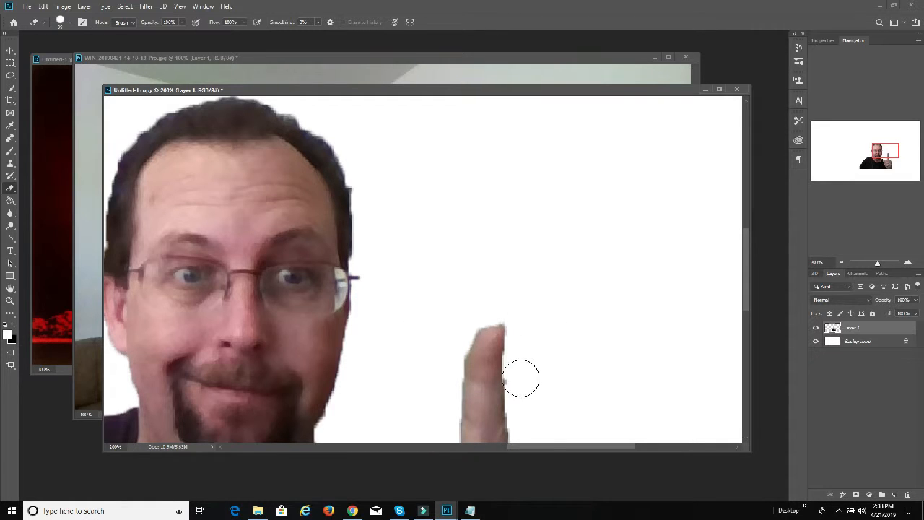
{"action": "scroll", "coordinate": [522, 379], "scroll_direction": "down", "scroll_amount": 5}
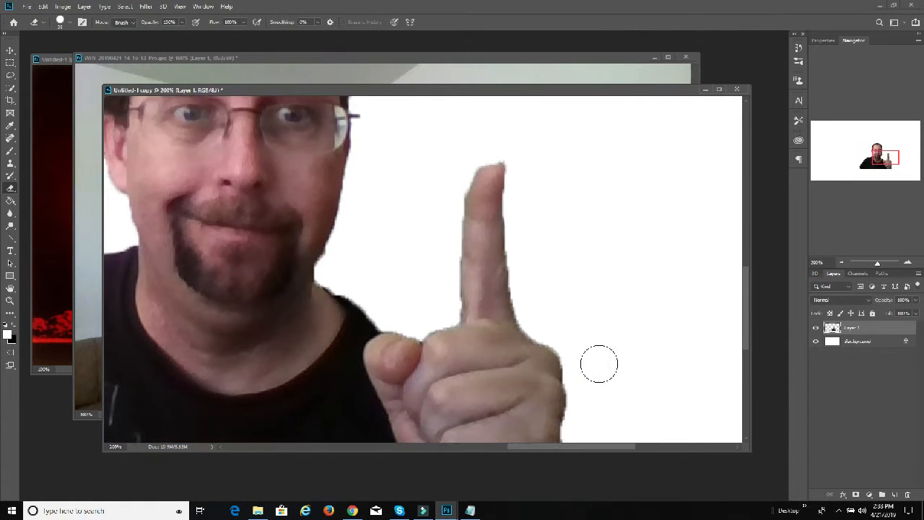
{"action": "left_click", "coordinate": [840, 263]}
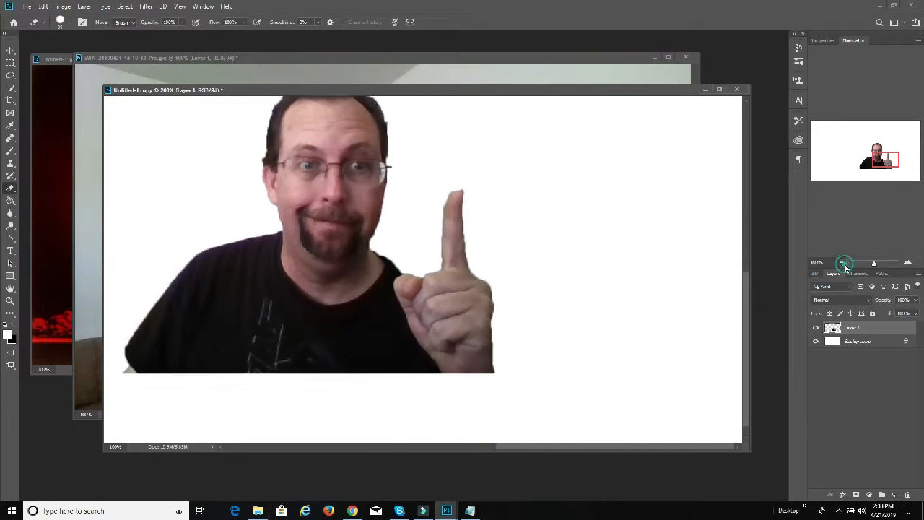
{"action": "left_click", "coordinate": [840, 262]}
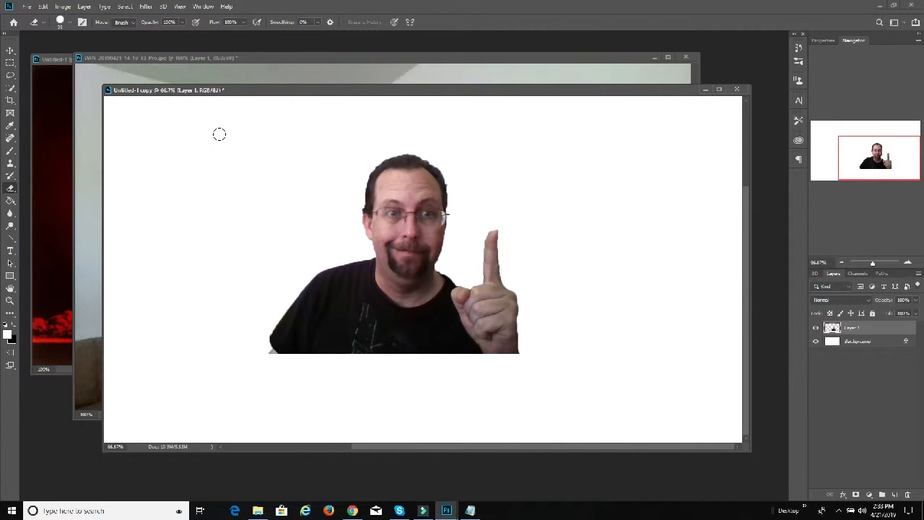
Flip the cut-out man's layer horizontally.
{"action": "left_click", "coordinate": [10, 50]}
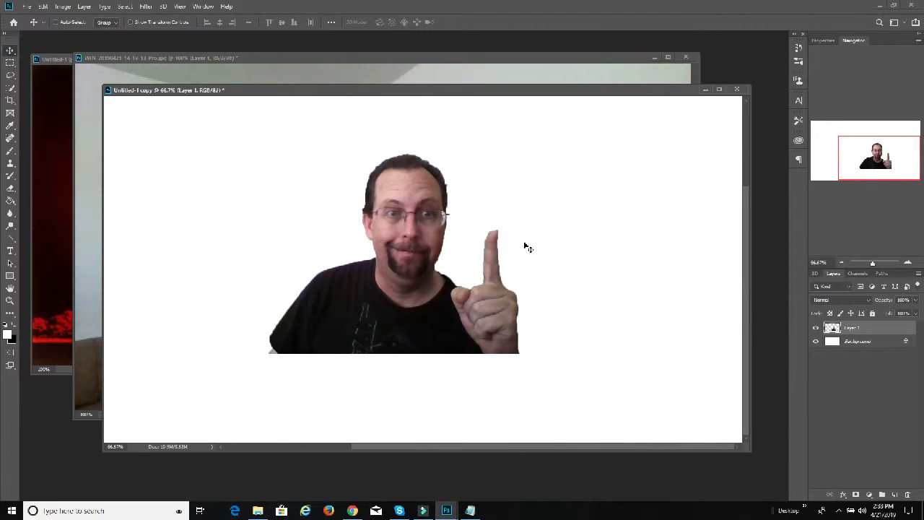
{"action": "left_click", "coordinate": [43, 6]}
{"action": "mouse_move", "coordinate": [86, 227]}
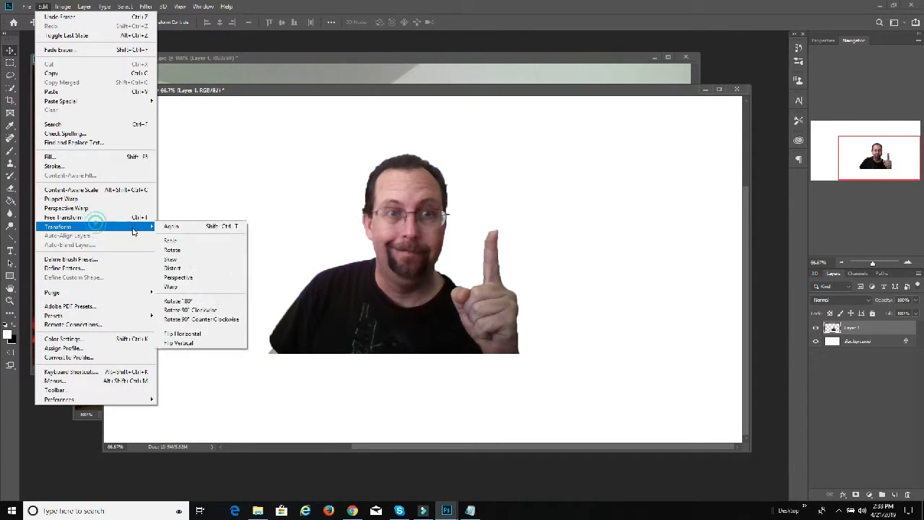
{"action": "left_click", "coordinate": [199, 329]}
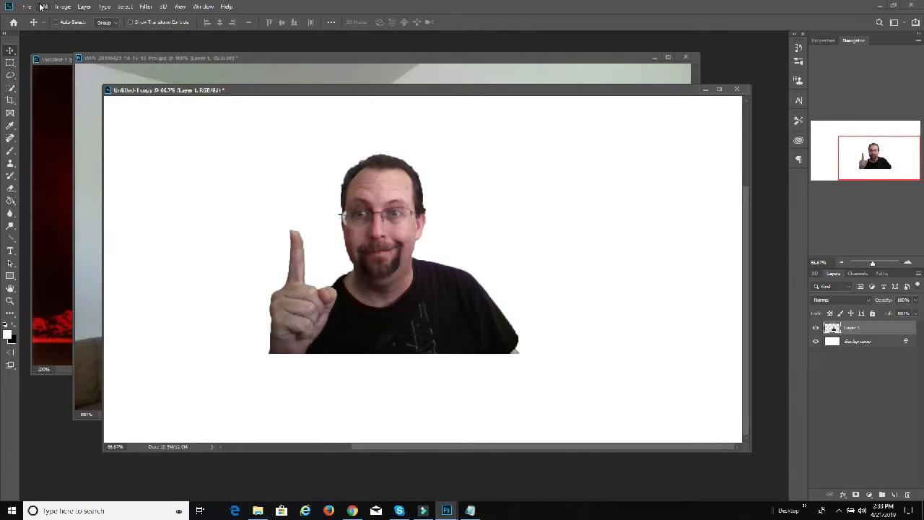
{"action": "left_click", "coordinate": [43, 6]}
{"action": "mouse_move", "coordinate": [98, 226]}
{"action": "left_click", "coordinate": [229, 248]}
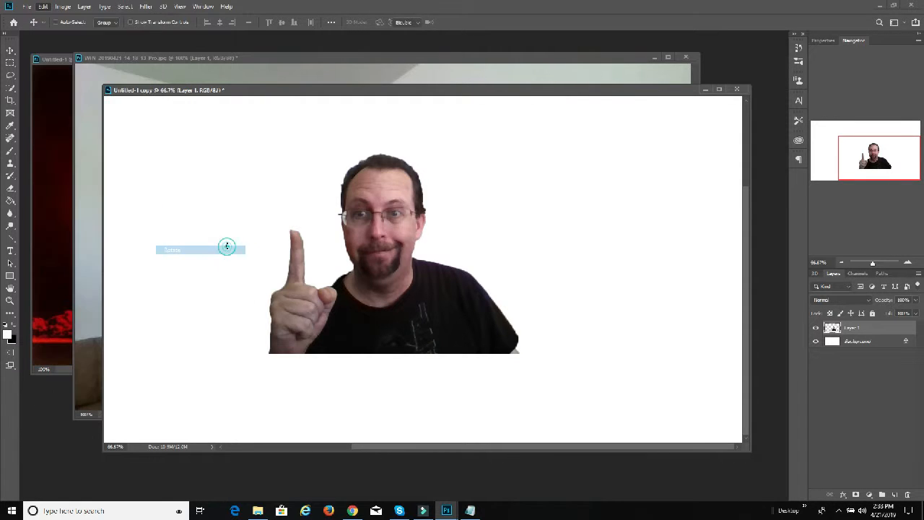
{"action": "left_click", "coordinate": [447, 22]}
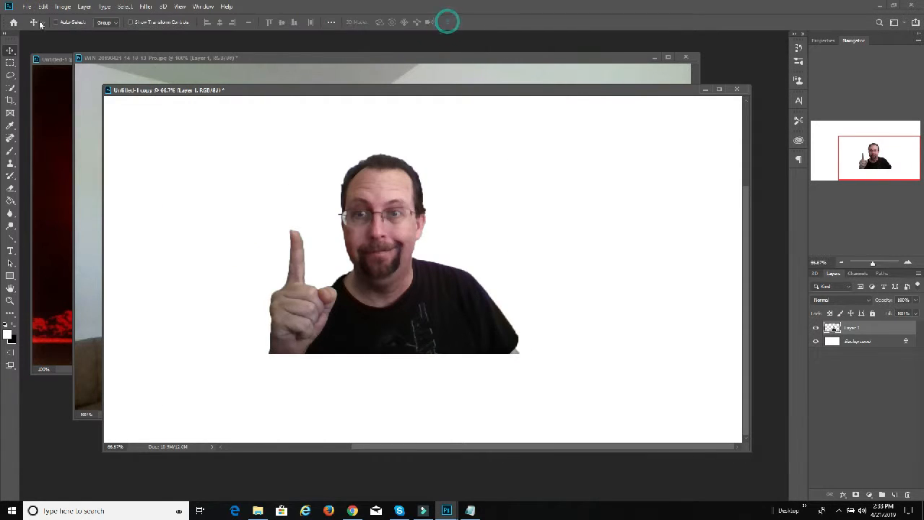
Scale the cut-out man's layer up to about 180% and position him against the canvas's lower-right corner.
{"action": "left_click", "coordinate": [43, 7]}
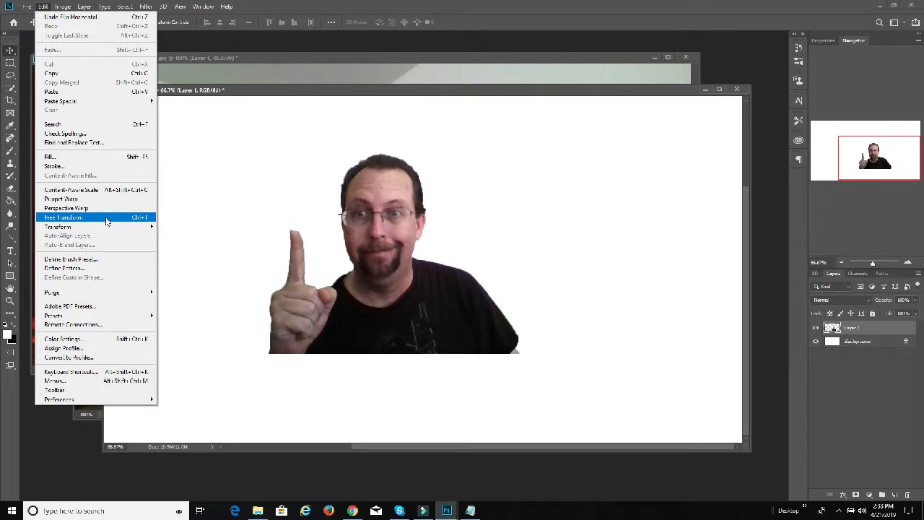
{"action": "mouse_move", "coordinate": [105, 227]}
{"action": "left_click", "coordinate": [191, 242]}
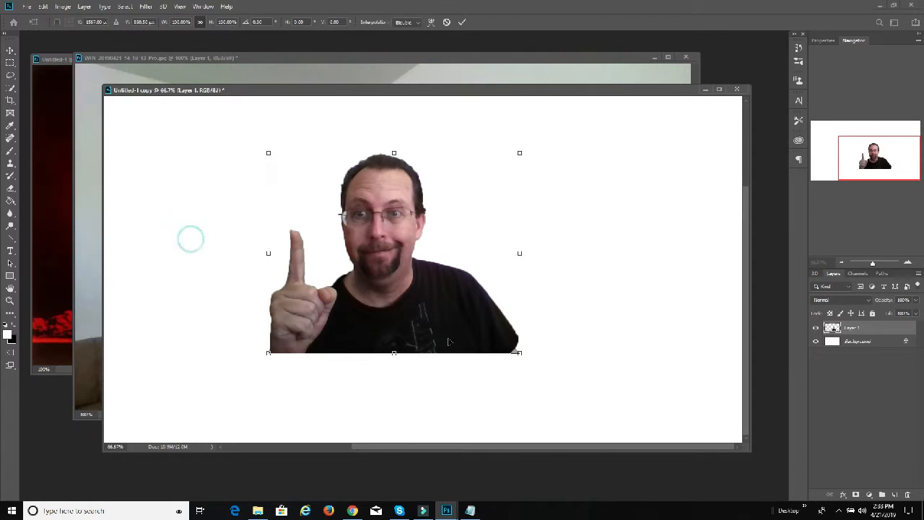
{"action": "left_click_drag", "start_coordinate": [518, 353], "coordinate": [722, 491]}
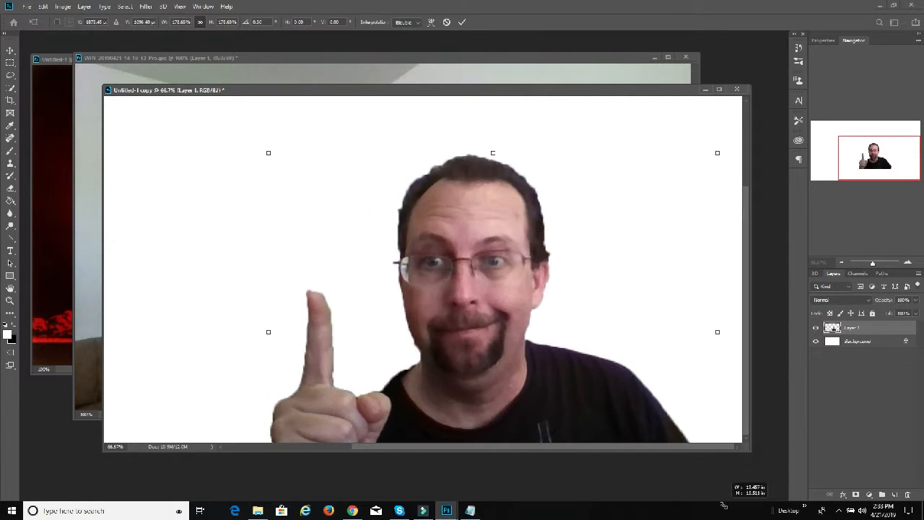
{"action": "left_click_drag", "start_coordinate": [561, 390], "coordinate": [649, 330]}
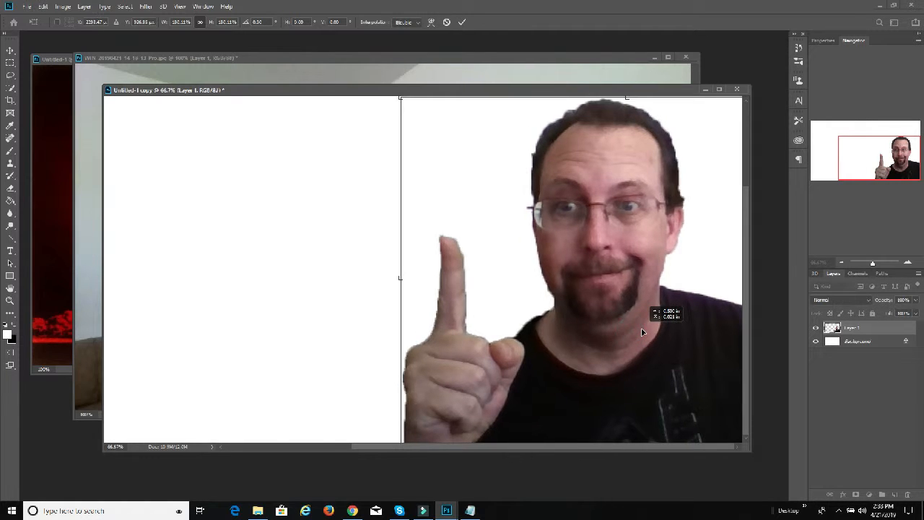
{"action": "left_click", "coordinate": [463, 22]}
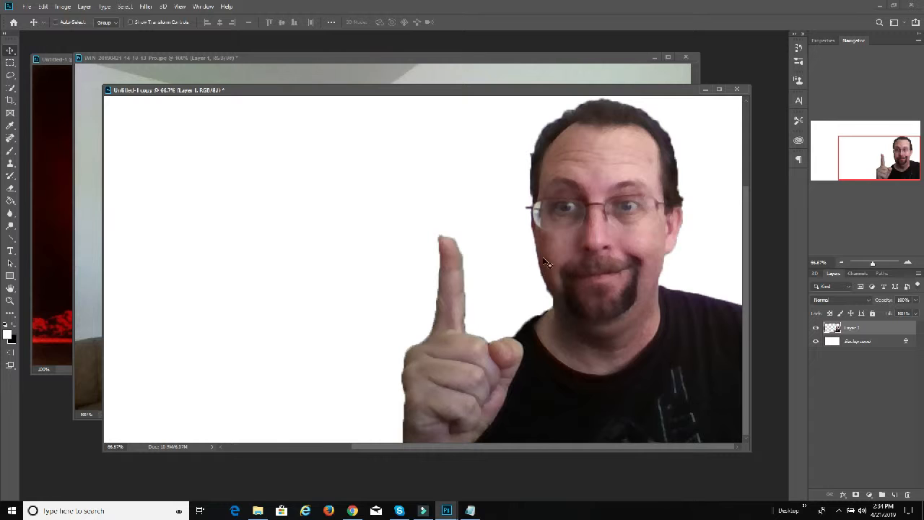
Close the webcam photo document without saving its changes.
{"action": "left_click", "coordinate": [422, 59]}
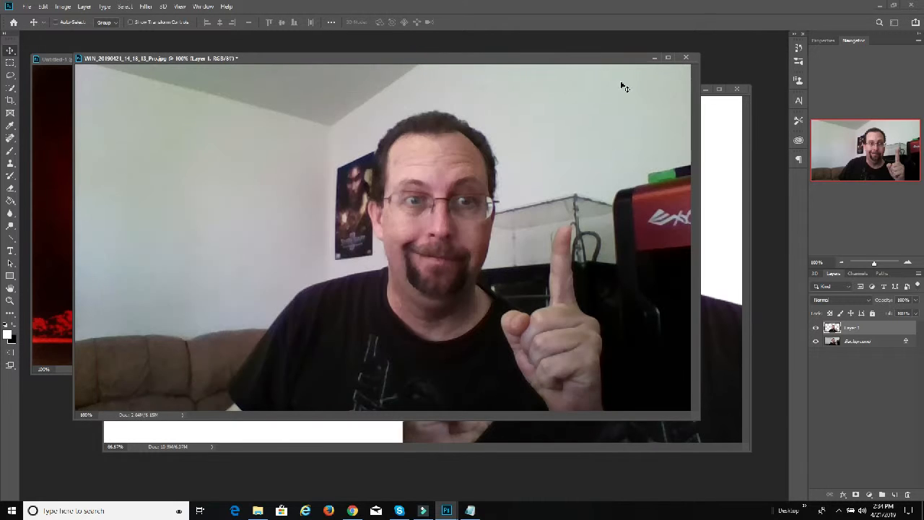
{"action": "left_click", "coordinate": [685, 57]}
{"action": "left_click", "coordinate": [459, 197]}
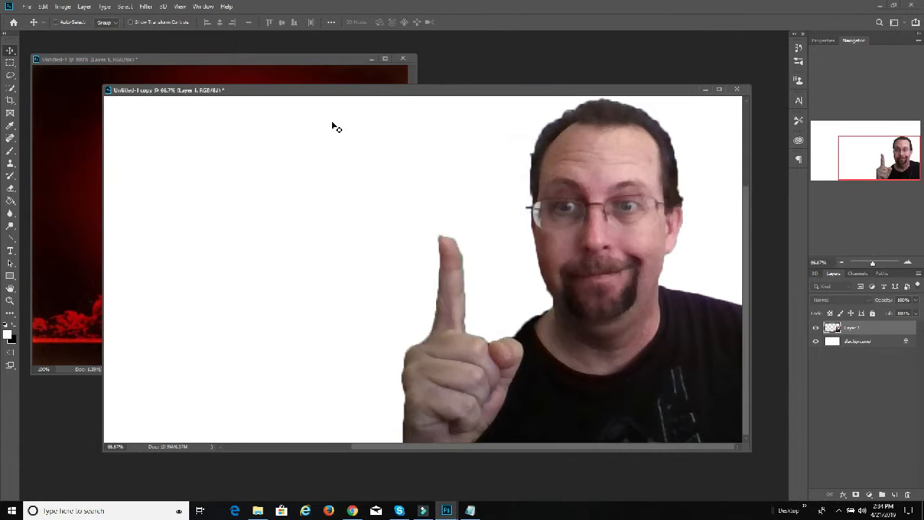
Copy the explosion image into the Untitled-1 copy document, minimize its source document and place the image beside the man's face.
{"action": "left_click", "coordinate": [215, 59]}
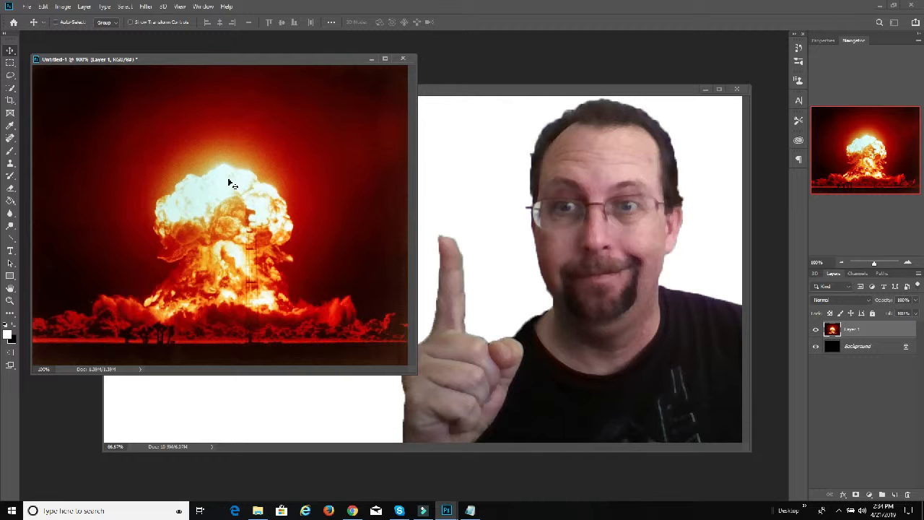
{"action": "left_click_drag", "start_coordinate": [209, 168], "coordinate": [464, 170]}
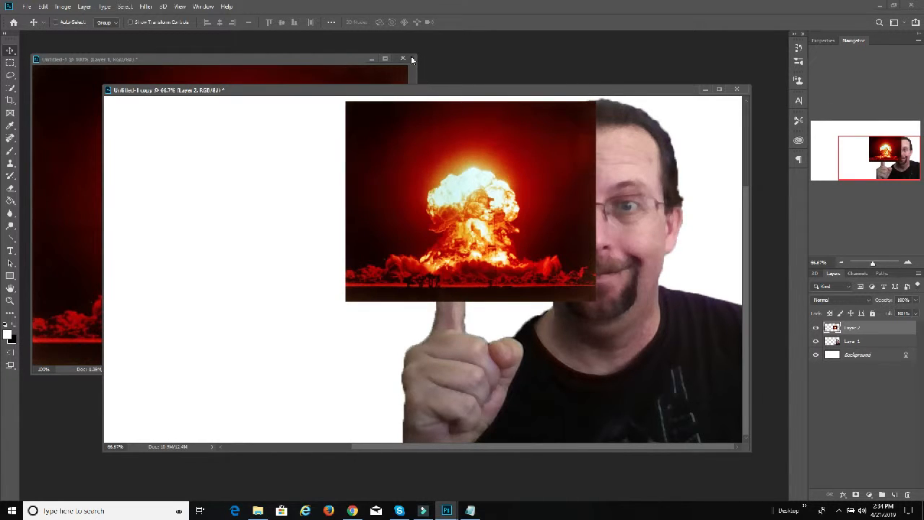
{"action": "left_click", "coordinate": [371, 58]}
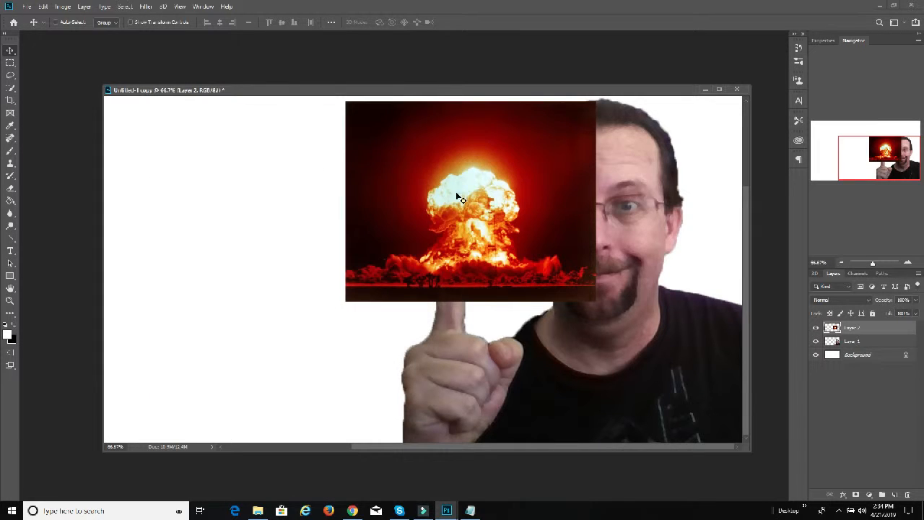
{"action": "left_click_drag", "start_coordinate": [455, 192], "coordinate": [317, 213]}
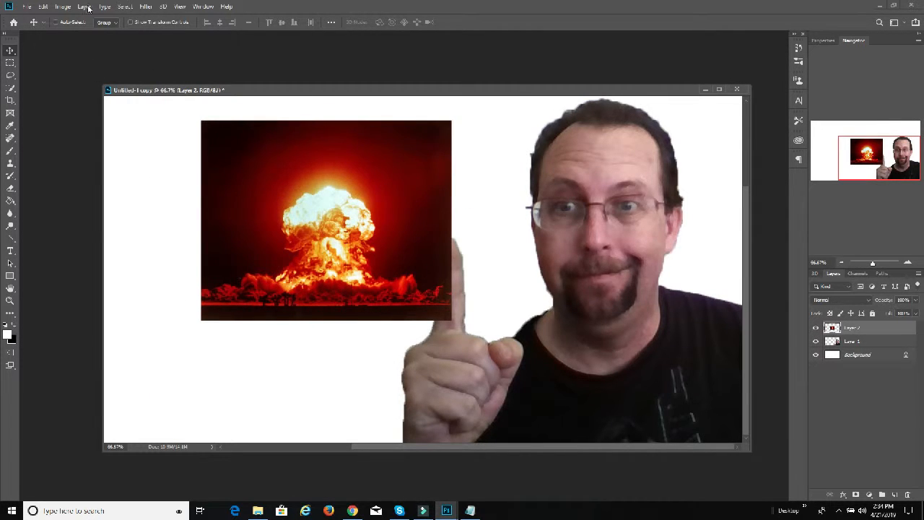
Scale the explosion layer up to about 254% and shift it toward the canvas's upper left.
{"action": "left_click", "coordinate": [43, 6]}
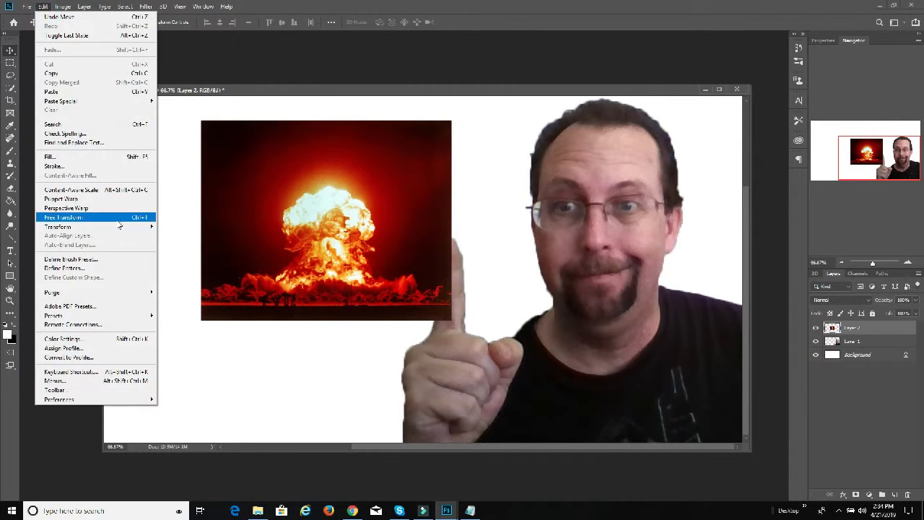
{"action": "mouse_move", "coordinate": [122, 227]}
{"action": "left_click", "coordinate": [189, 241]}
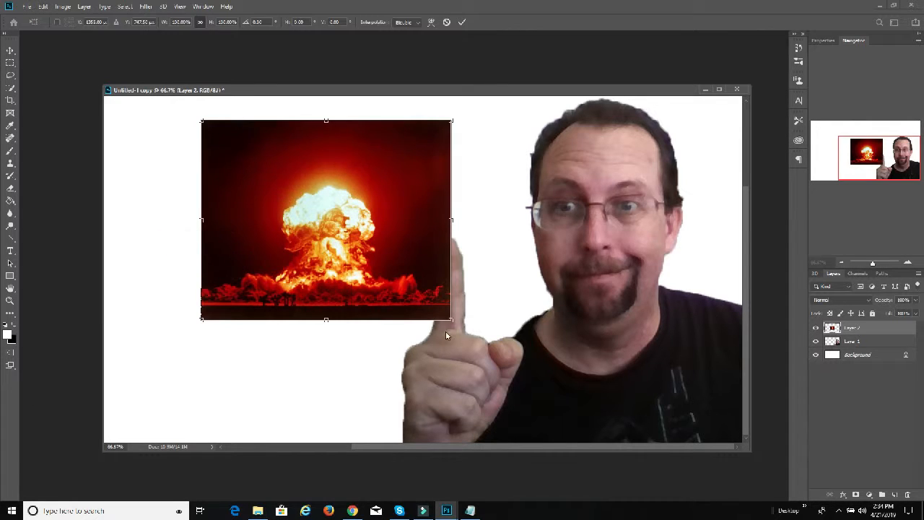
{"action": "left_click_drag", "start_coordinate": [452, 320], "coordinate": [869, 490]}
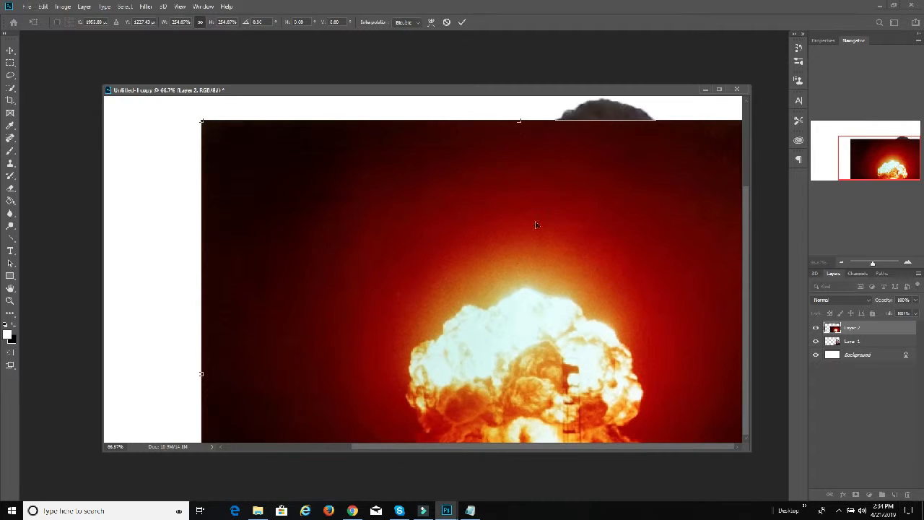
{"action": "left_click_drag", "start_coordinate": [450, 189], "coordinate": [248, 2]}
Enlarge the explosion layer further to about 514% and position it so it covers the whole canvas.
{"action": "left_click", "coordinate": [840, 264]}
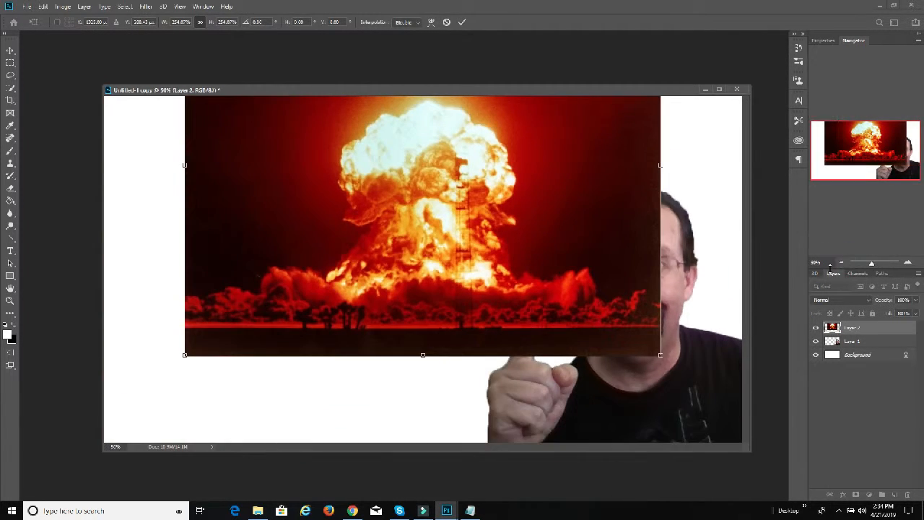
{"action": "left_click", "coordinate": [841, 265]}
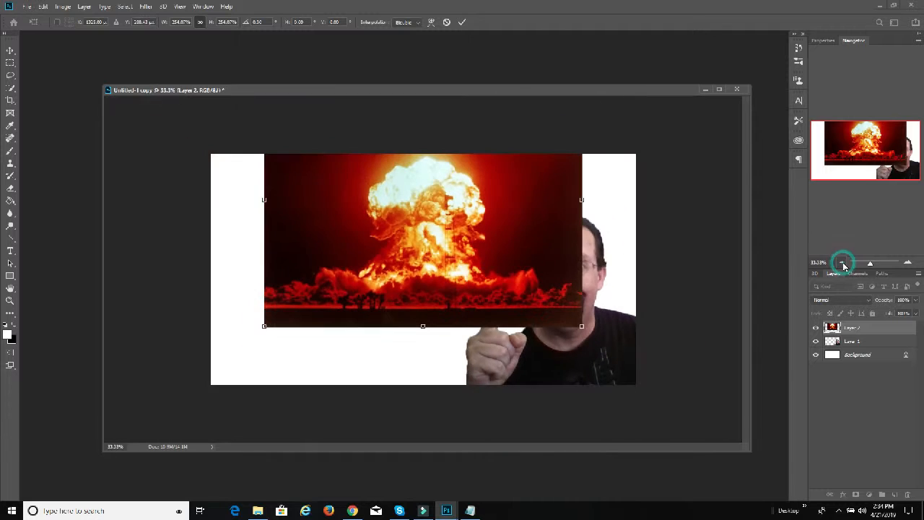
{"action": "left_click", "coordinate": [908, 261]}
{"action": "left_click_drag", "start_coordinate": [474, 204], "coordinate": [332, 156]}
{"action": "left_click_drag", "start_coordinate": [516, 306], "coordinate": [743, 476]}
{"action": "left_click_drag", "start_coordinate": [543, 300], "coordinate": [323, 42]}
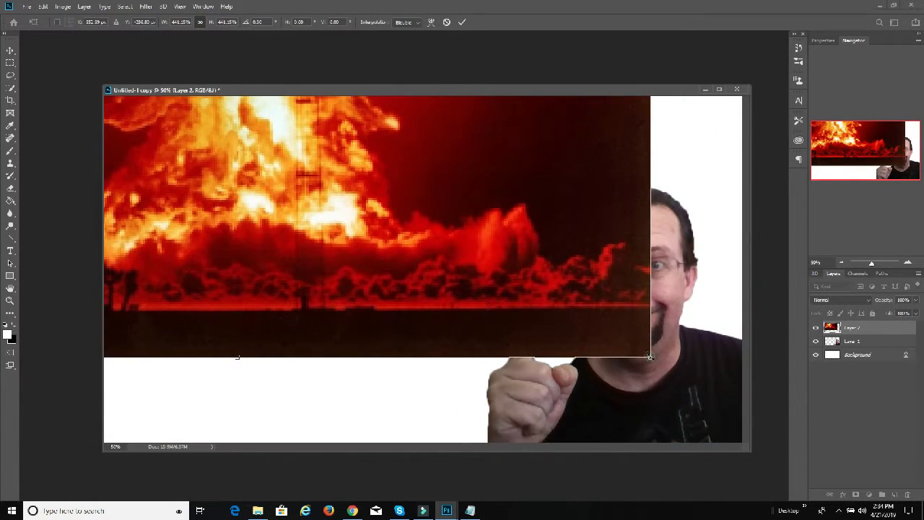
{"action": "left_click_drag", "start_coordinate": [650, 356], "coordinate": [792, 445]}
{"action": "left_click_drag", "start_coordinate": [461, 278], "coordinate": [451, 223]}
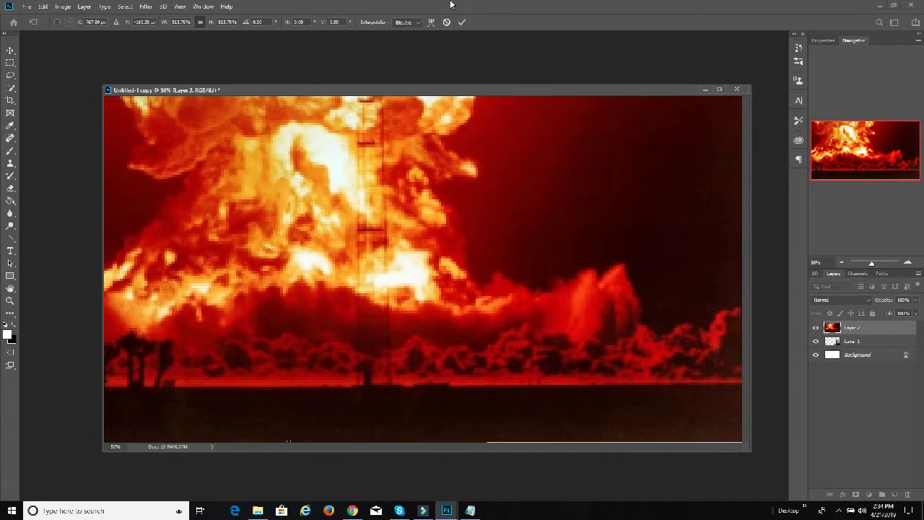
{"action": "left_click", "coordinate": [462, 21]}
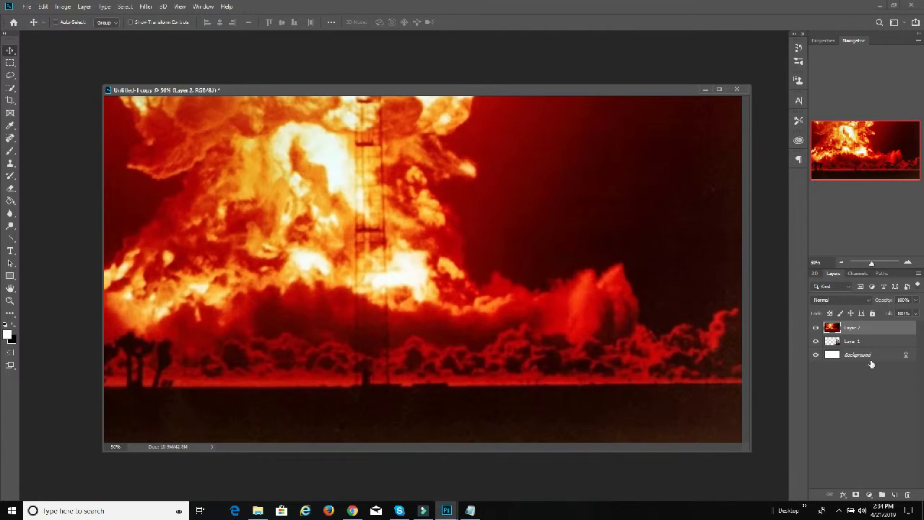
Move the man's layer above the explosion layer and shift him slightly left and up.
{"action": "double_click", "coordinate": [851, 341]}
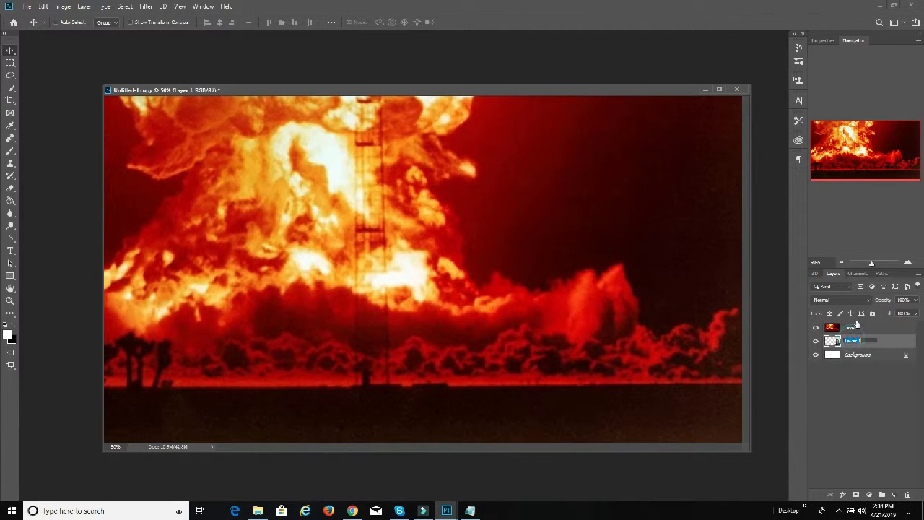
{"action": "left_click_drag", "start_coordinate": [887, 344], "coordinate": [887, 329]}
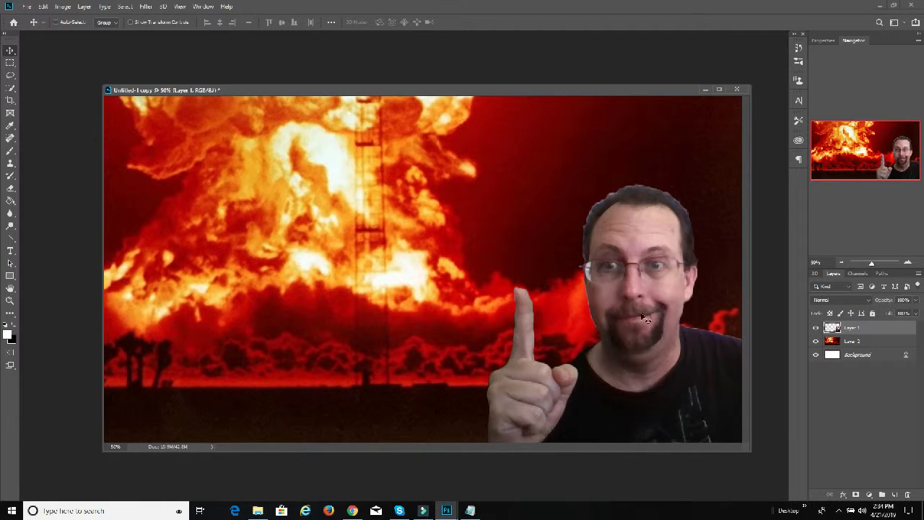
{"action": "left_click_drag", "start_coordinate": [643, 315], "coordinate": [617, 310]}
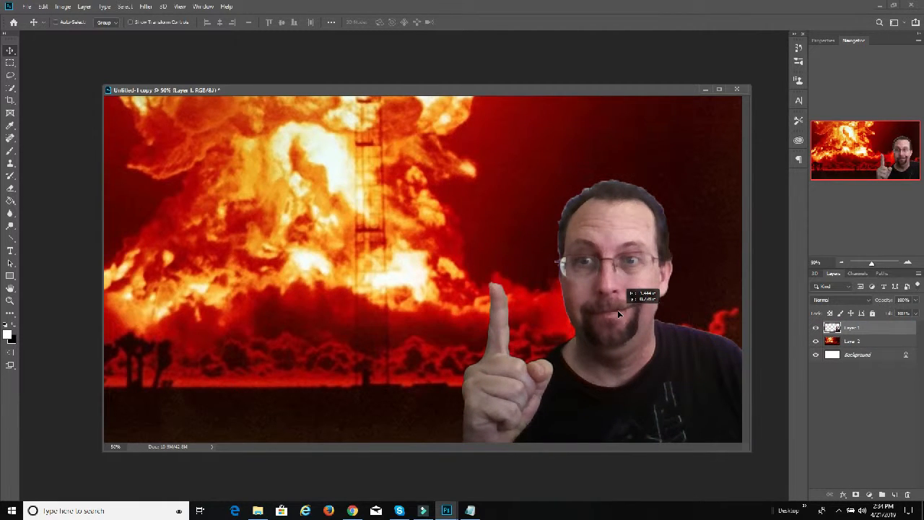
Scale the man's layer up to about 126% and align him with the canvas's bottom and right edges.
{"action": "left_click", "coordinate": [43, 7]}
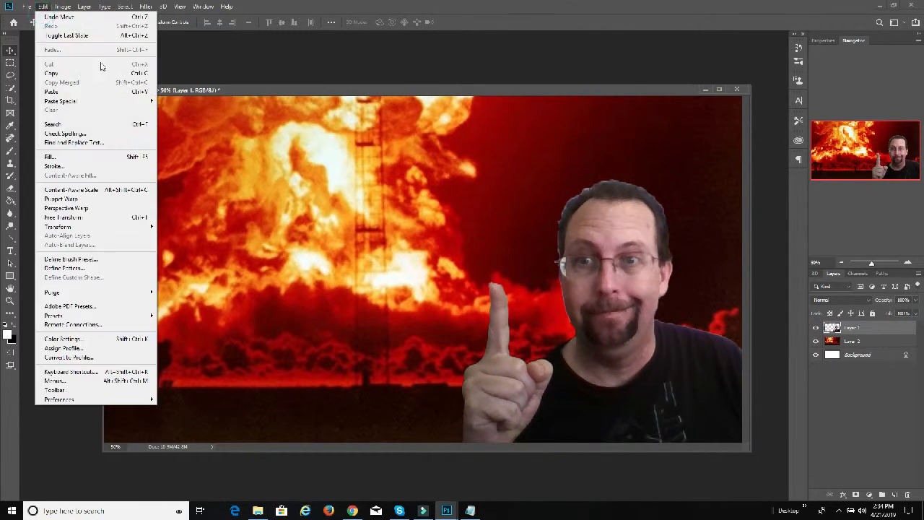
{"action": "mouse_move", "coordinate": [102, 227]}
{"action": "left_click", "coordinate": [183, 241]}
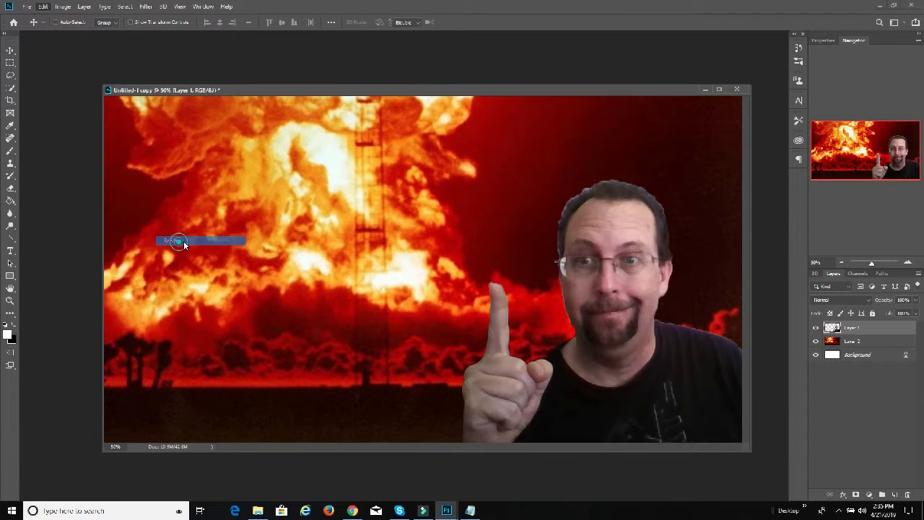
{"action": "left_click_drag", "start_coordinate": [457, 176], "coordinate": [369, 108]}
{"action": "left_click_drag", "start_coordinate": [562, 295], "coordinate": [615, 288]}
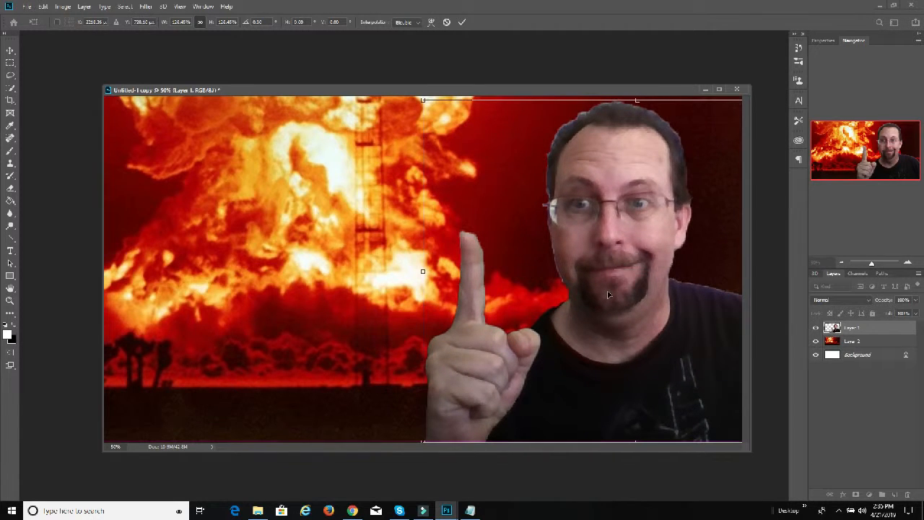
{"action": "left_click", "coordinate": [462, 22]}
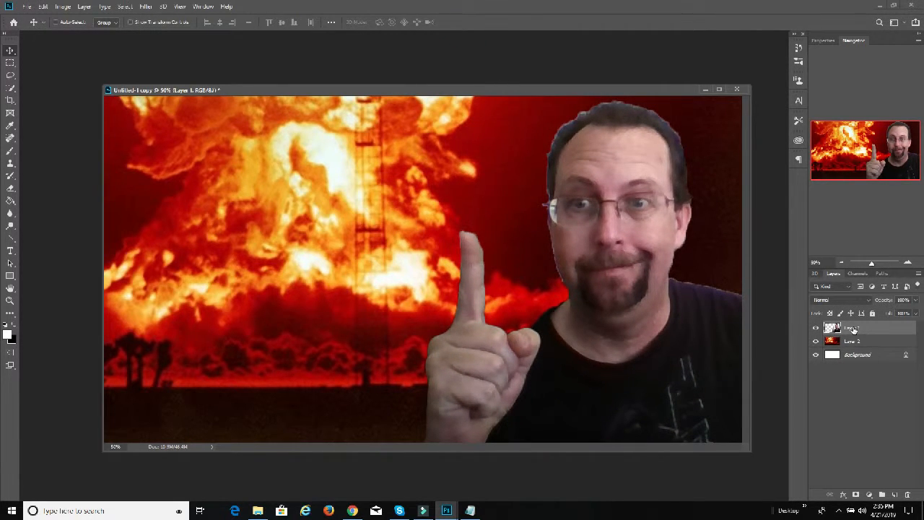
Shift the explosion layer right and down so the mushroom cloud sits behind the man and his raised finger.
{"action": "left_click", "coordinate": [841, 263]}
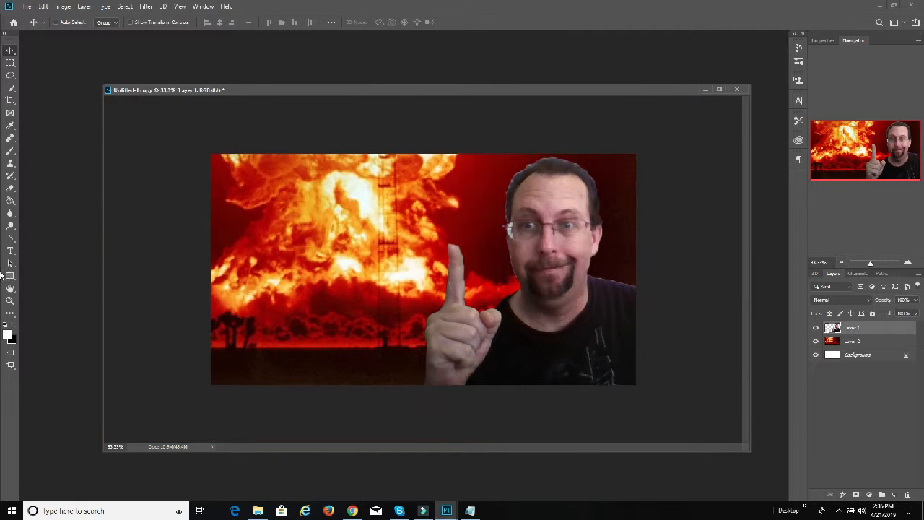
{"action": "left_click", "coordinate": [908, 264]}
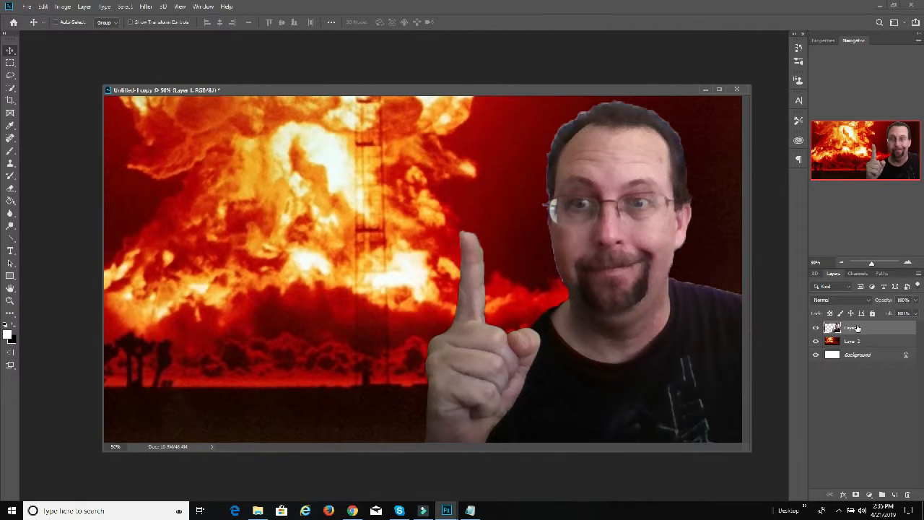
{"action": "left_click", "coordinate": [860, 340]}
{"action": "left_click_drag", "start_coordinate": [340, 165], "coordinate": [571, 280]}
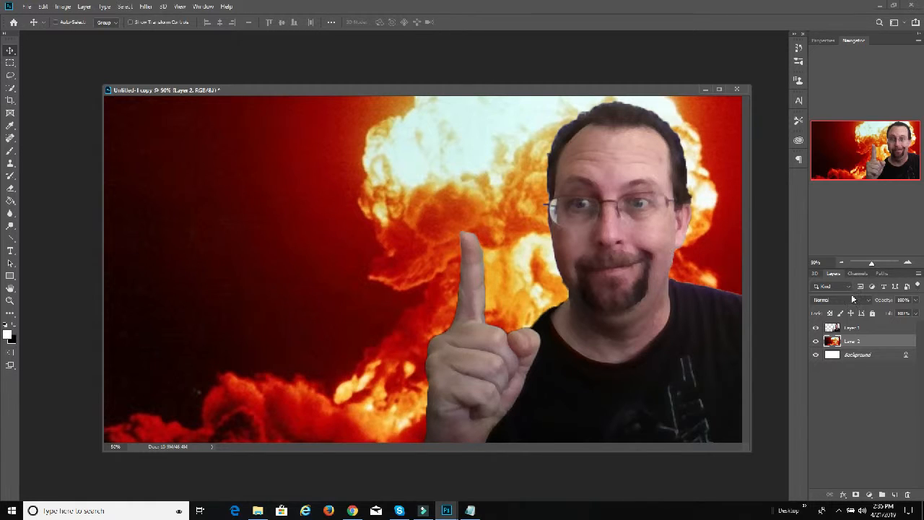
Add the white text "GW" at 72 pt in the dark upper-left area of the image, above the man's layer.
{"action": "left_click", "coordinate": [864, 329]}
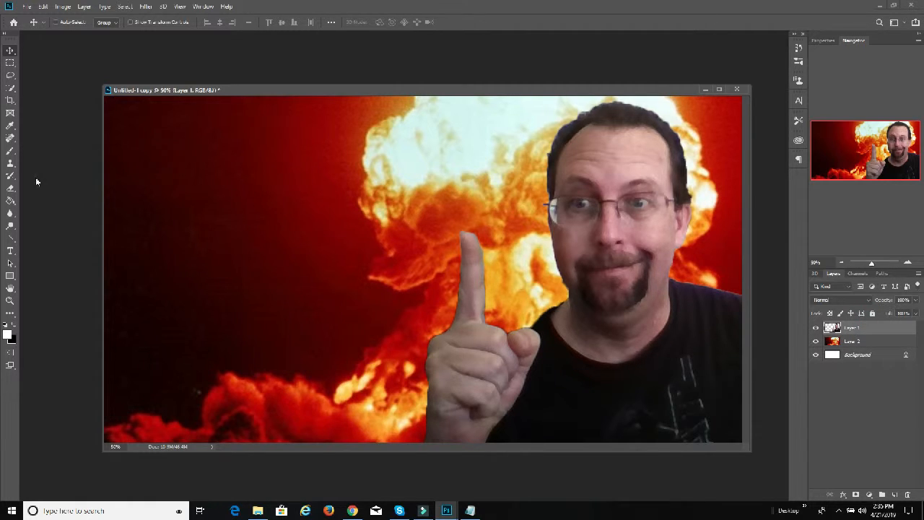
{"action": "left_click", "coordinate": [10, 250]}
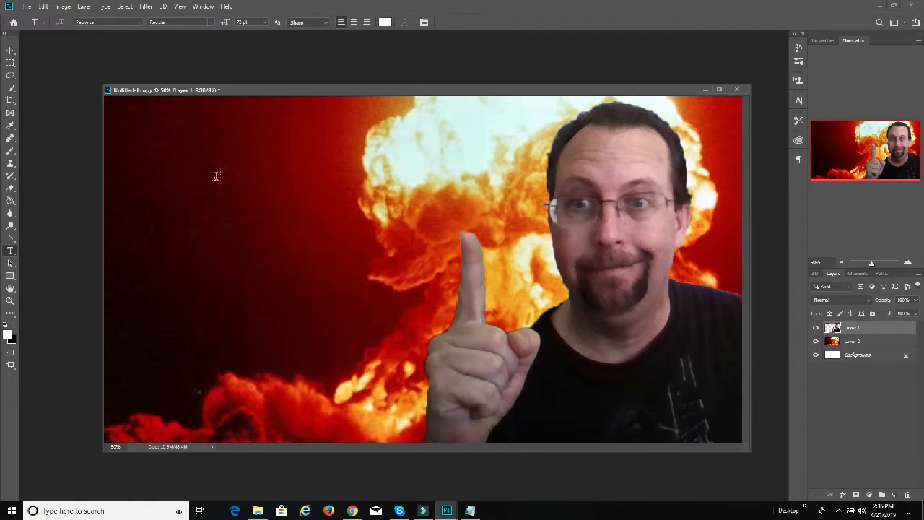
{"action": "left_click", "coordinate": [170, 160]}
{"action": "type", "text": "GW"}
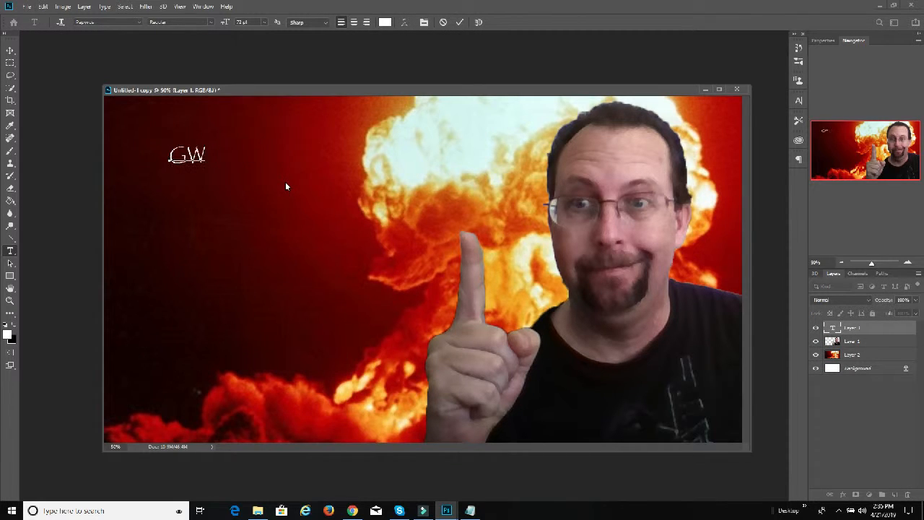
Choose the Baskerville Old Face font and warp the "GW" text with the horizontal Rise style, shifting it slightly down and left.
{"action": "left_click", "coordinate": [138, 22]}
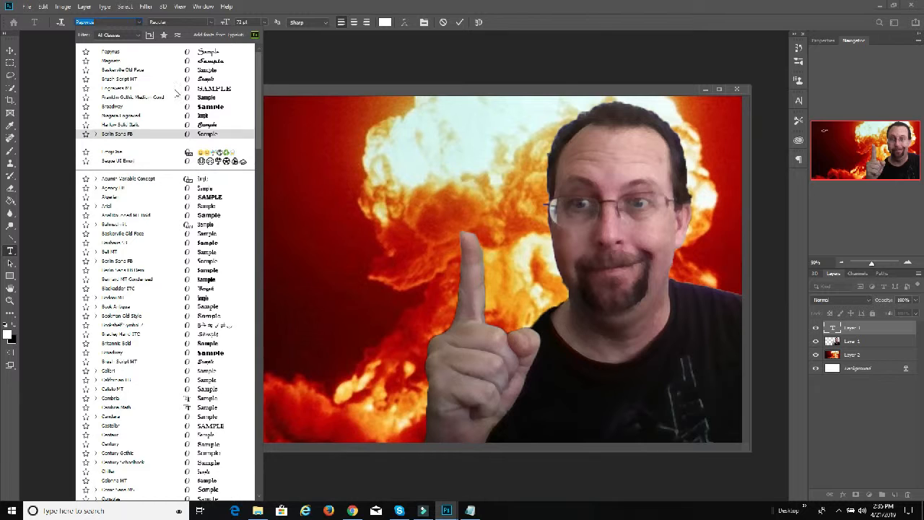
{"action": "left_click", "coordinate": [162, 70]}
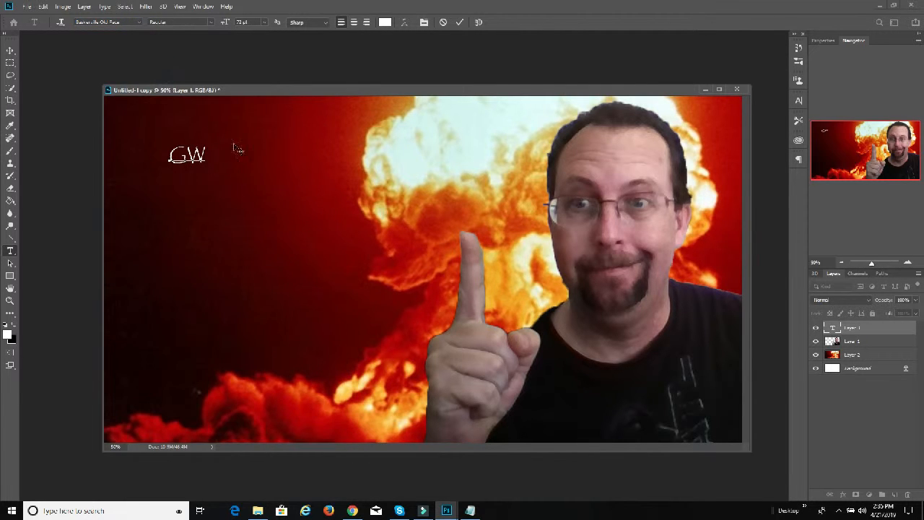
{"action": "left_click", "coordinate": [404, 23]}
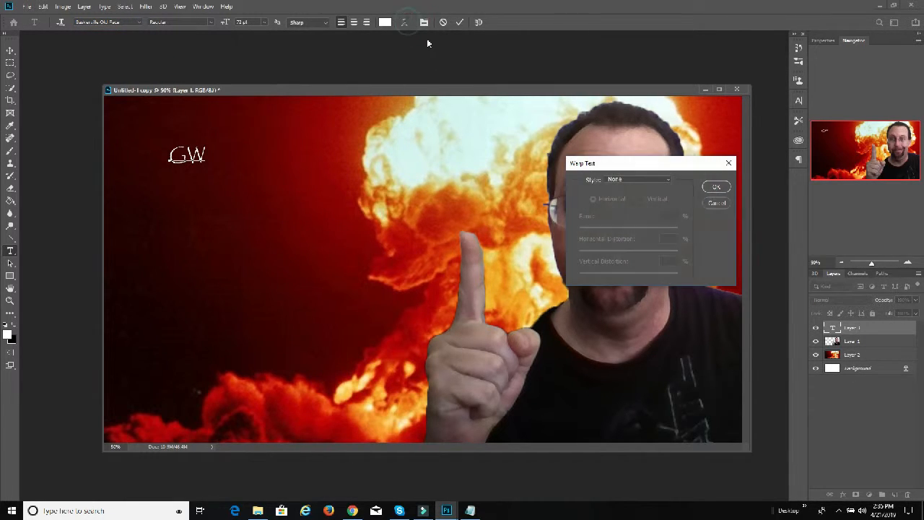
{"action": "left_click", "coordinate": [650, 178]}
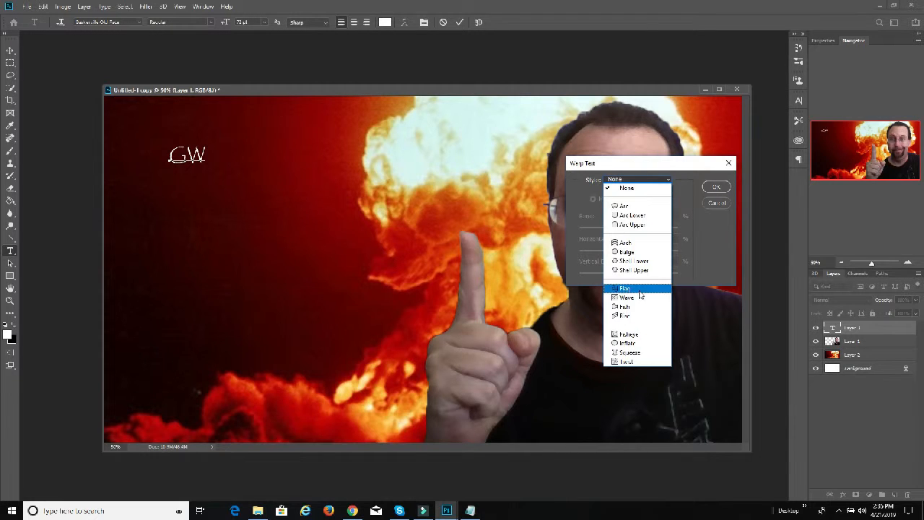
{"action": "left_click", "coordinate": [632, 318]}
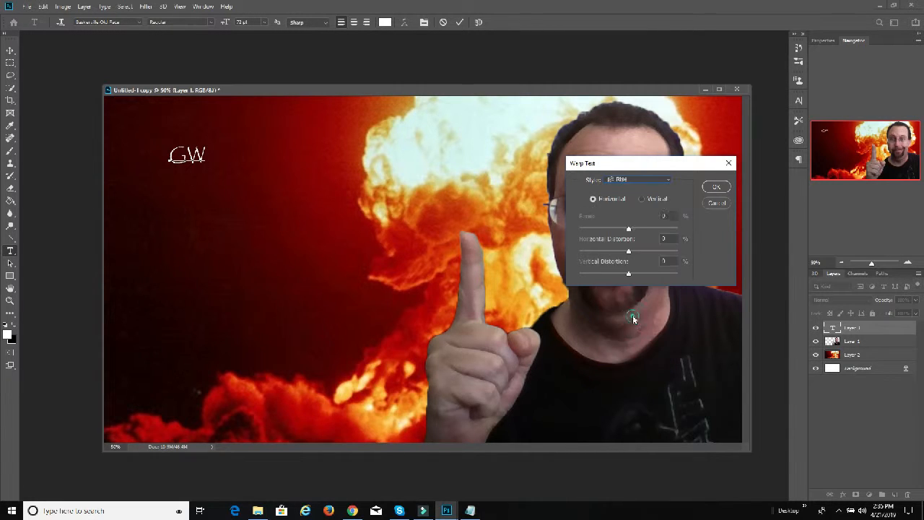
{"action": "left_click", "coordinate": [716, 186]}
{"action": "left_click_drag", "start_coordinate": [206, 199], "coordinate": [189, 229]}
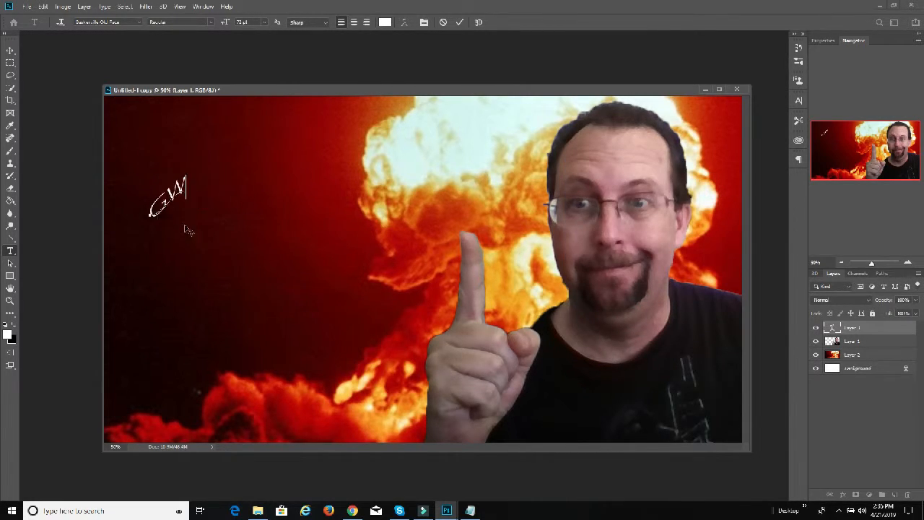
Apply Bevel & Emboss, a 1 px black inside Stroke and a Drop Shadow to the "GW" text layer.
{"action": "left_click", "coordinate": [84, 7]}
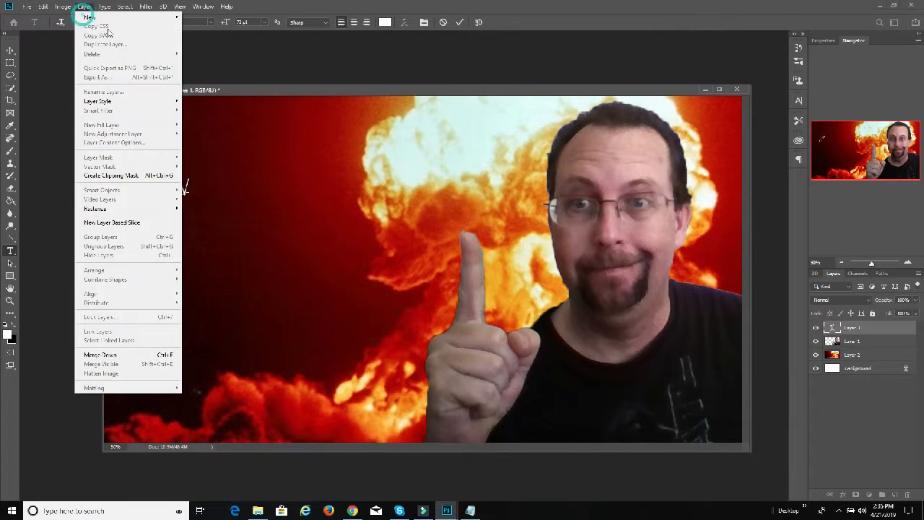
{"action": "mouse_move", "coordinate": [134, 101]}
{"action": "left_click", "coordinate": [224, 101]}
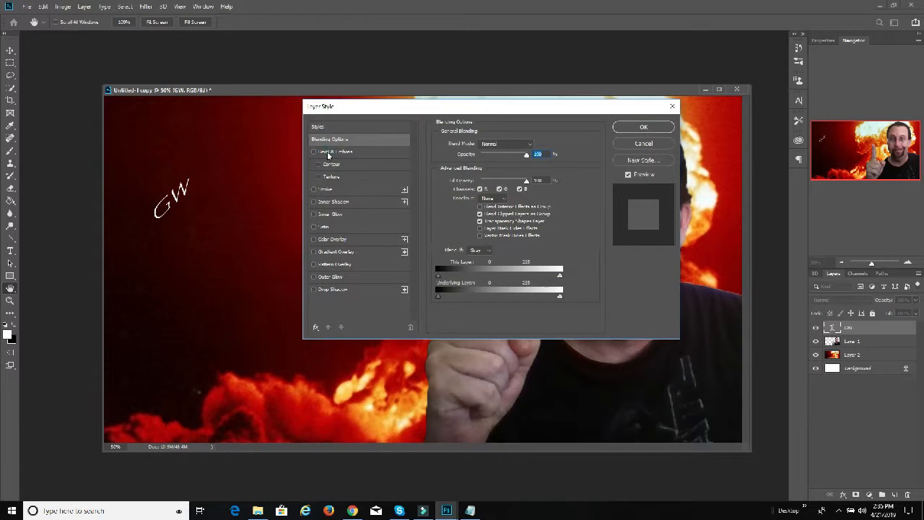
{"action": "left_click", "coordinate": [329, 153]}
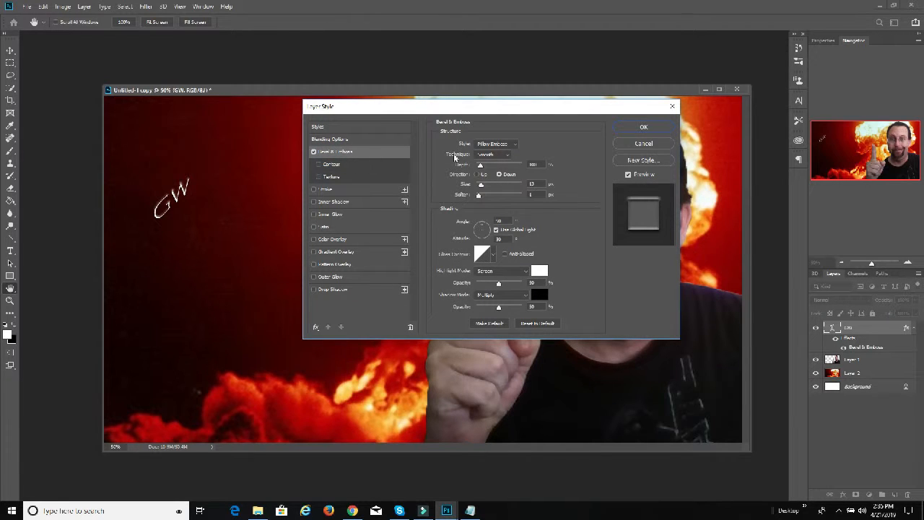
{"action": "left_click", "coordinate": [325, 190]}
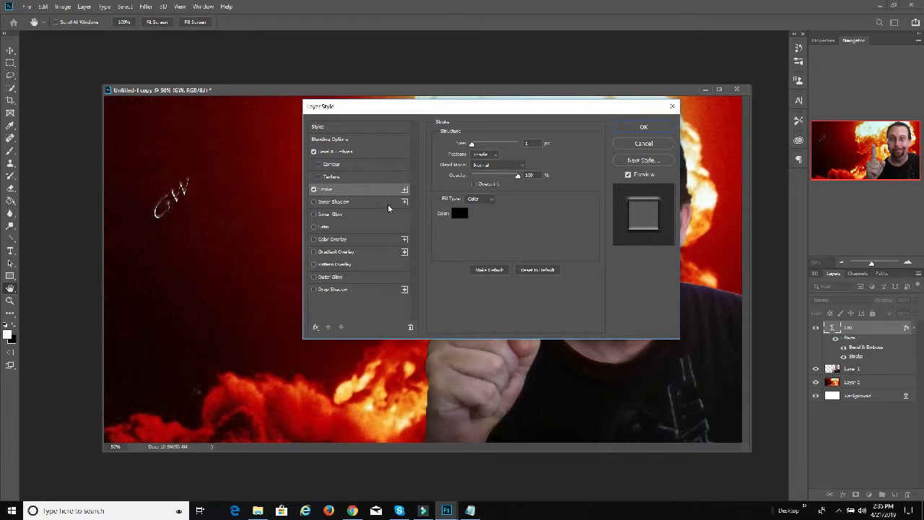
{"action": "left_click", "coordinate": [314, 289]}
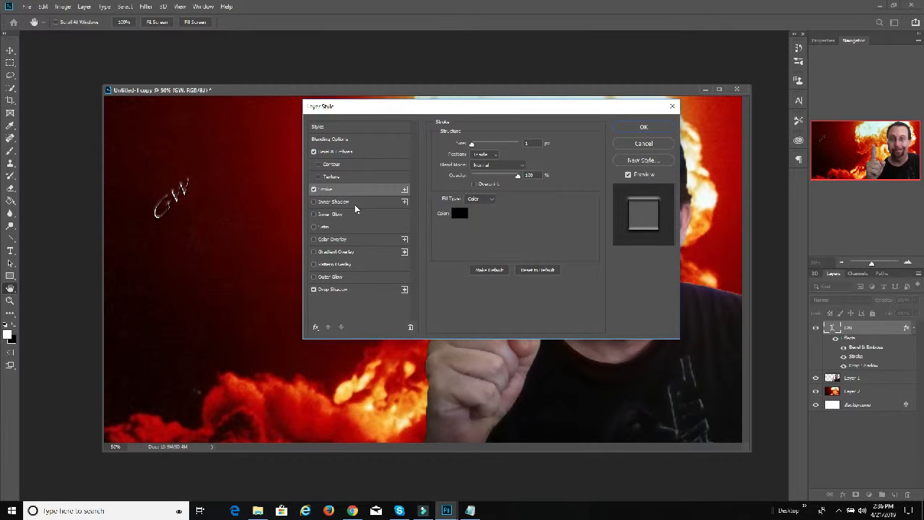
{"action": "left_click", "coordinate": [635, 130]}
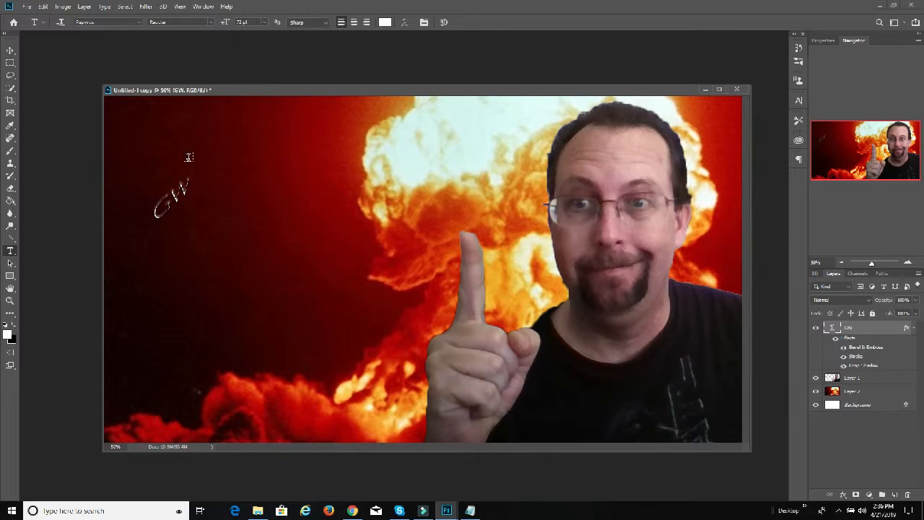
Add the white text "Creative" below "GW" in Magneto Bold at 200 pt.
{"action": "left_click", "coordinate": [171, 257]}
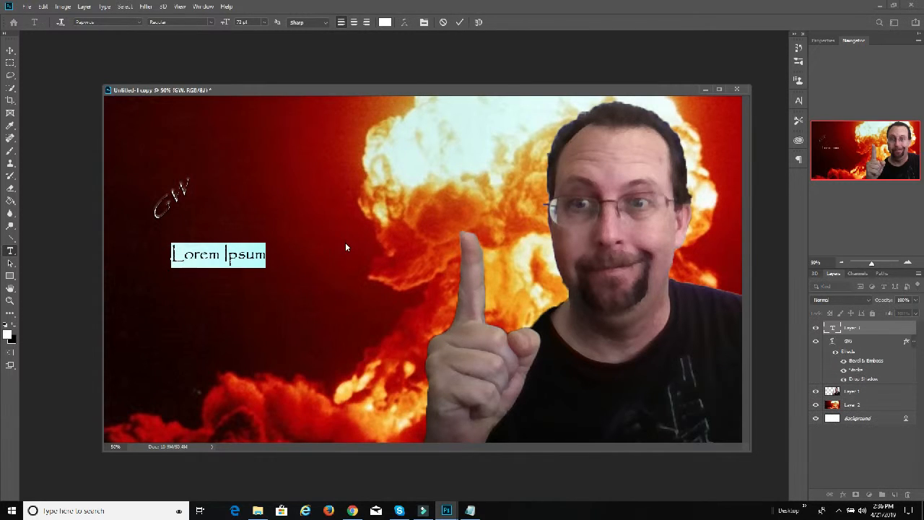
{"action": "type", "text": "Creative"}
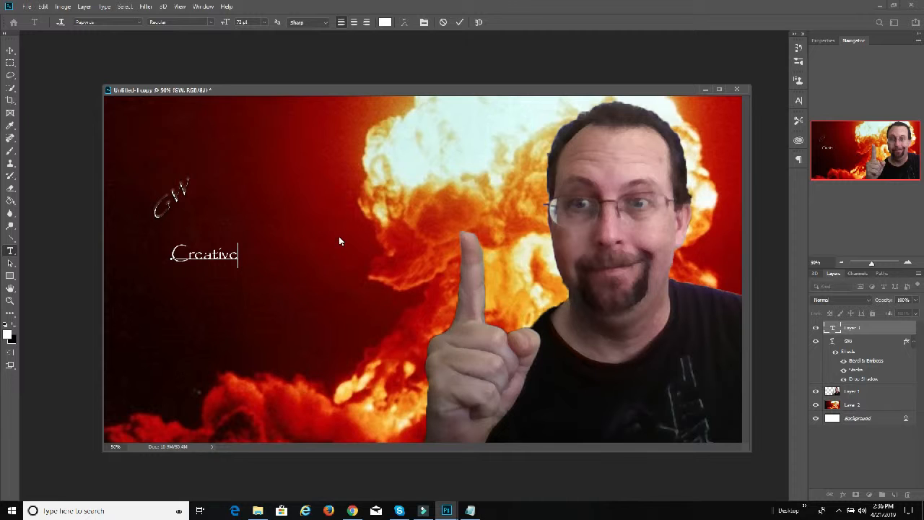
{"action": "left_click_drag", "start_coordinate": [240, 255], "coordinate": [142, 250]}
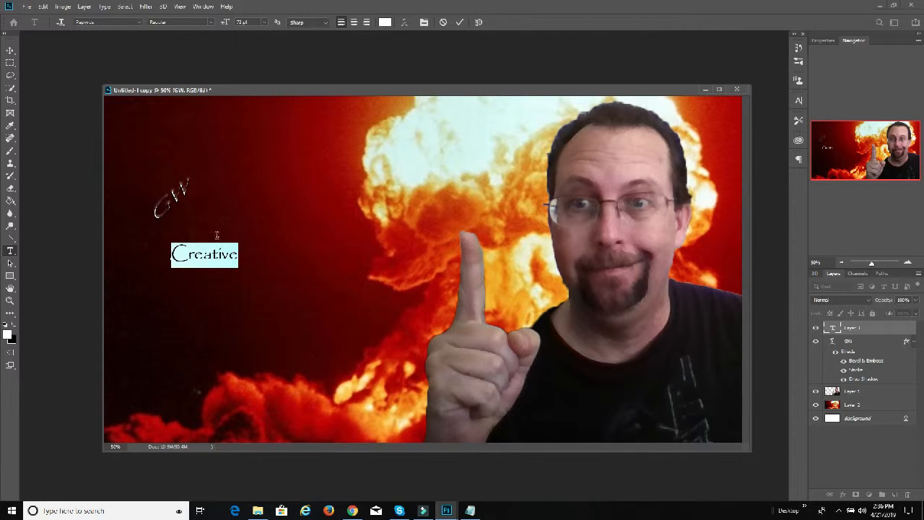
{"action": "left_click", "coordinate": [135, 22]}
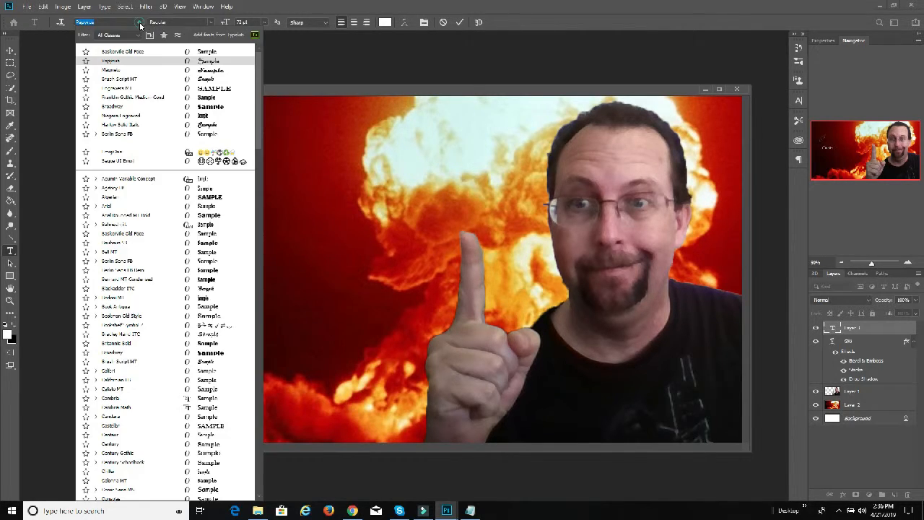
{"action": "left_click", "coordinate": [154, 70]}
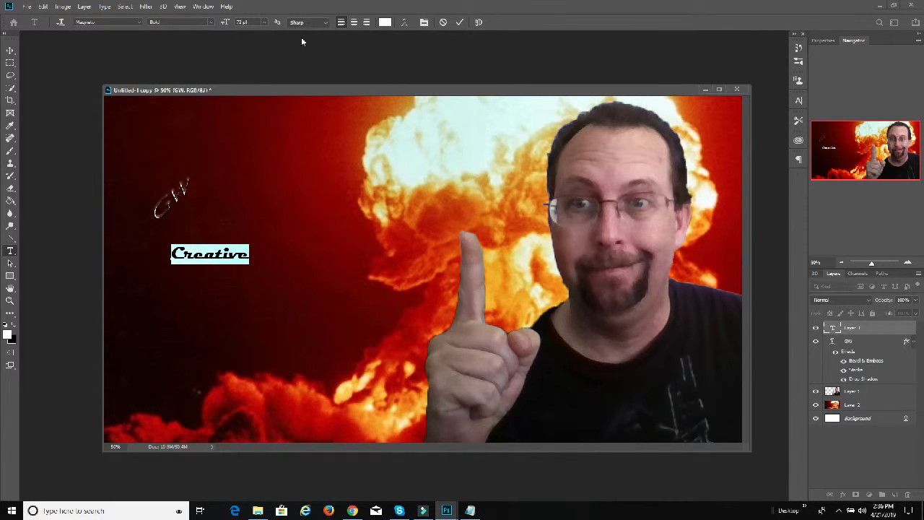
{"action": "left_click", "coordinate": [243, 22]}
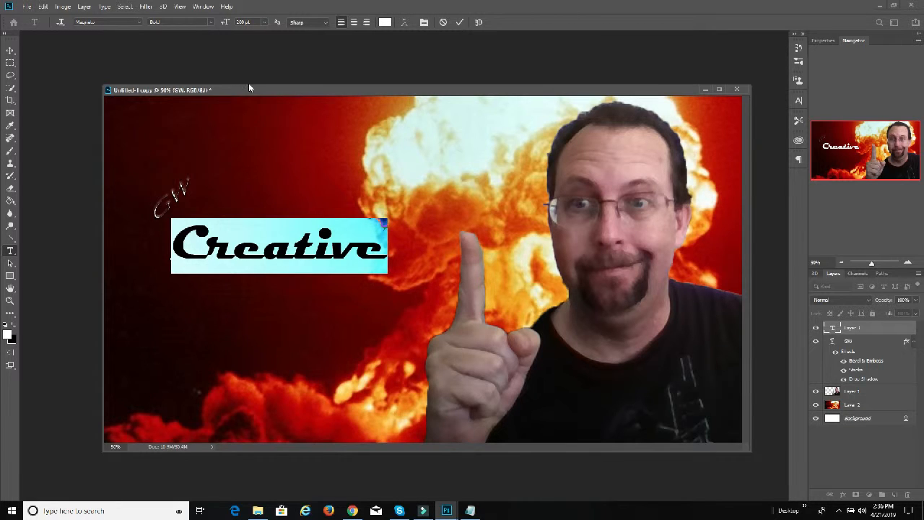
{"action": "left_click", "coordinate": [459, 21]}
Scale the "Creative" text up to about 151% and shift it slightly left so it ends at the raised finger.
{"action": "left_click", "coordinate": [43, 6]}
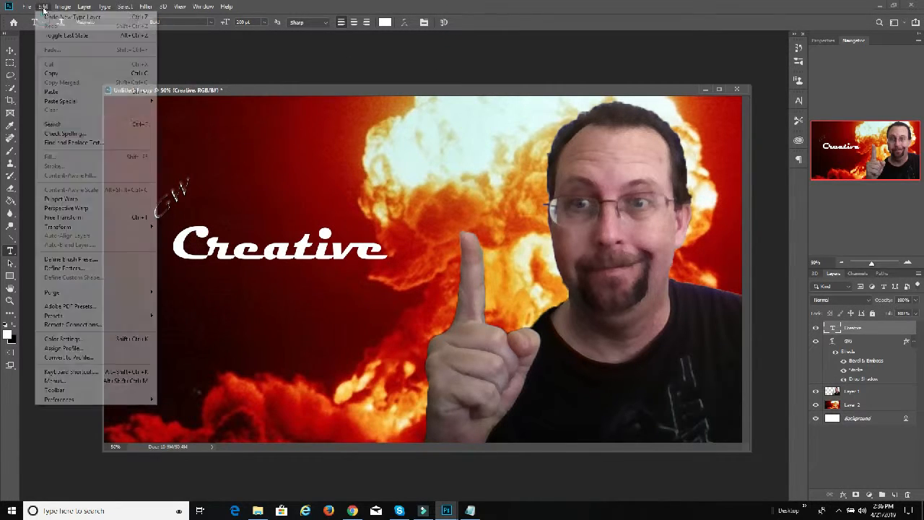
{"action": "mouse_move", "coordinate": [134, 226]}
{"action": "left_click", "coordinate": [191, 244]}
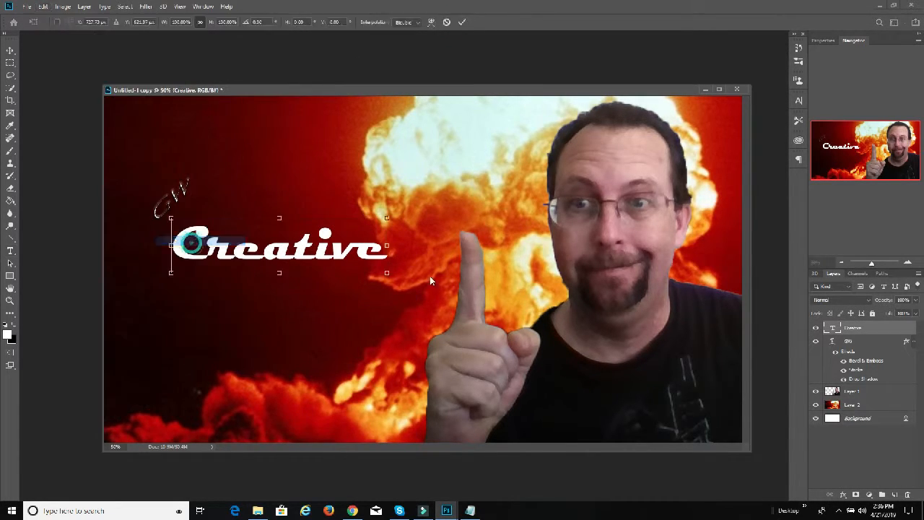
{"action": "left_click_drag", "start_coordinate": [387, 272], "coordinate": [497, 300]}
{"action": "left_click_drag", "start_coordinate": [355, 258], "coordinate": [325, 259]}
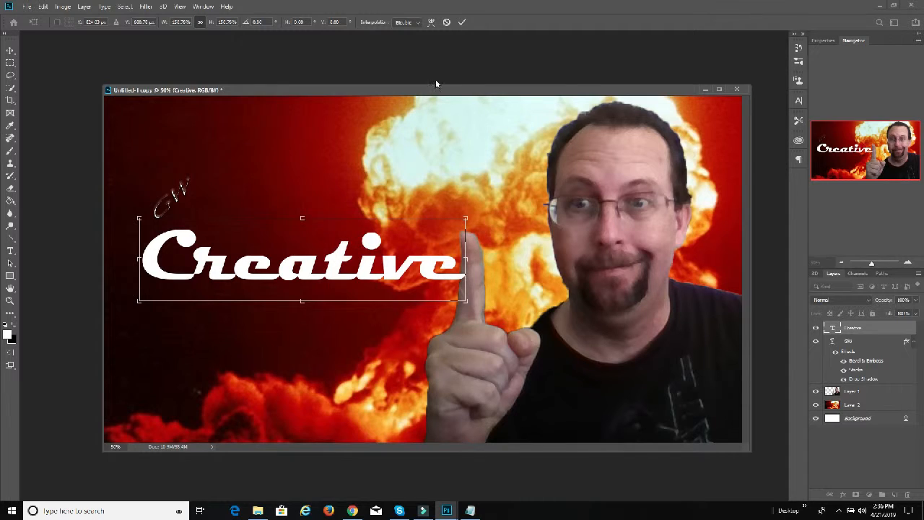
{"action": "left_click", "coordinate": [462, 23]}
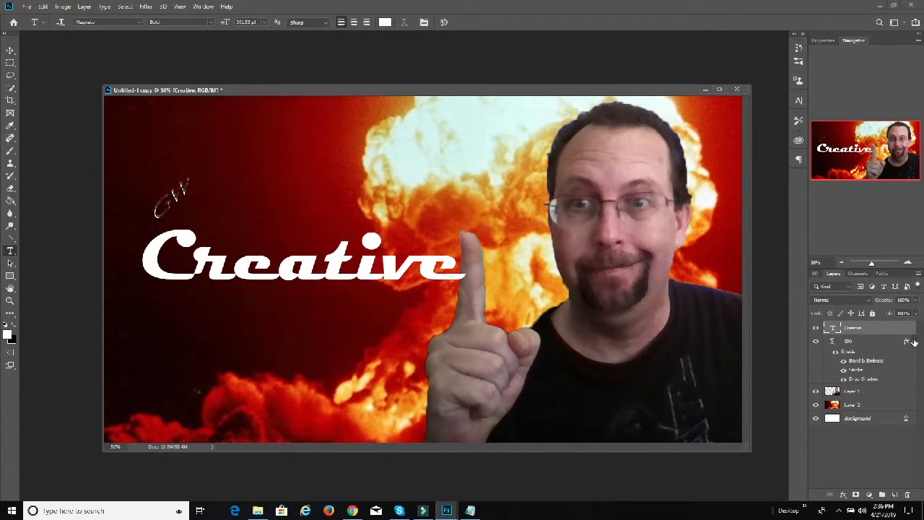
Copy the layer style from the "GW" layer onto the "Creative" text layer.
{"action": "left_click", "coordinate": [914, 343]}
{"action": "left_click", "coordinate": [870, 340]}
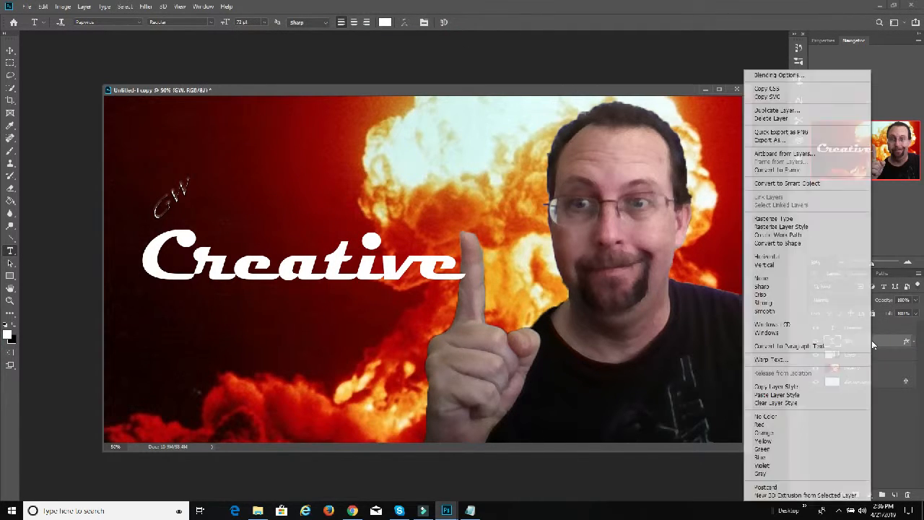
{"action": "right_click", "coordinate": [871, 340]}
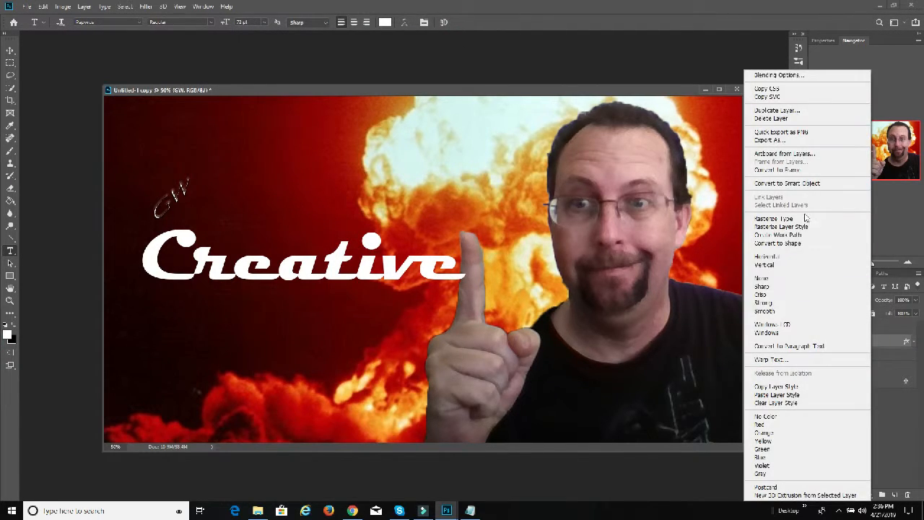
{"action": "left_click", "coordinate": [811, 387]}
{"action": "left_click", "coordinate": [870, 328]}
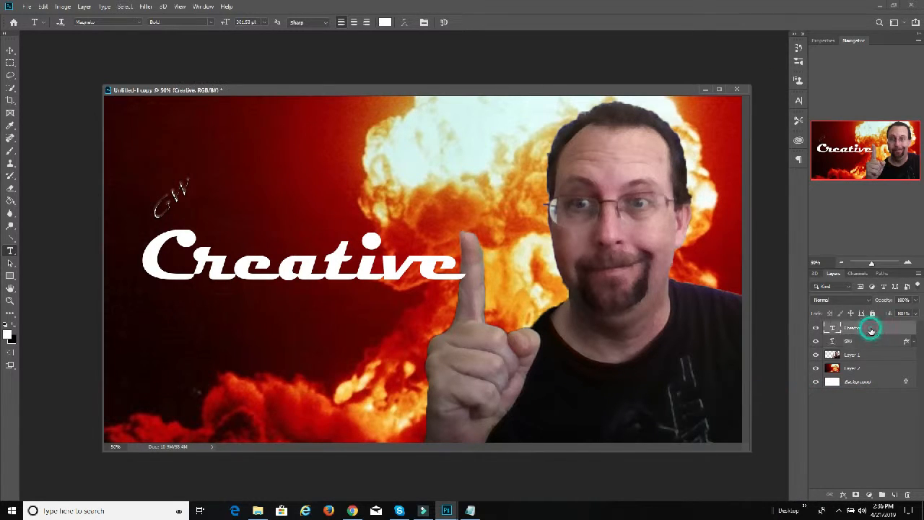
{"action": "right_click", "coordinate": [871, 329]}
{"action": "left_click", "coordinate": [807, 391]}
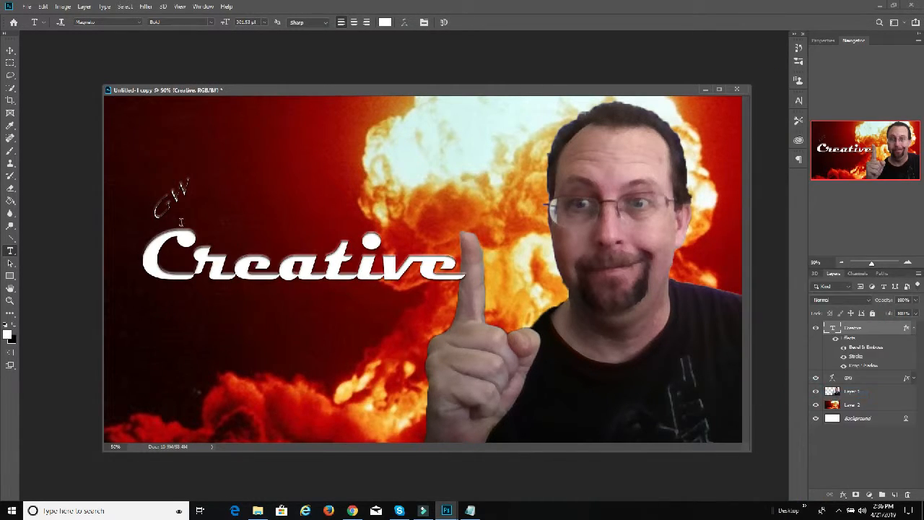
Move "GW" to the image's upper-left corner and place "Creative" just below and right of it, above the raised finger.
{"action": "left_click", "coordinate": [10, 50]}
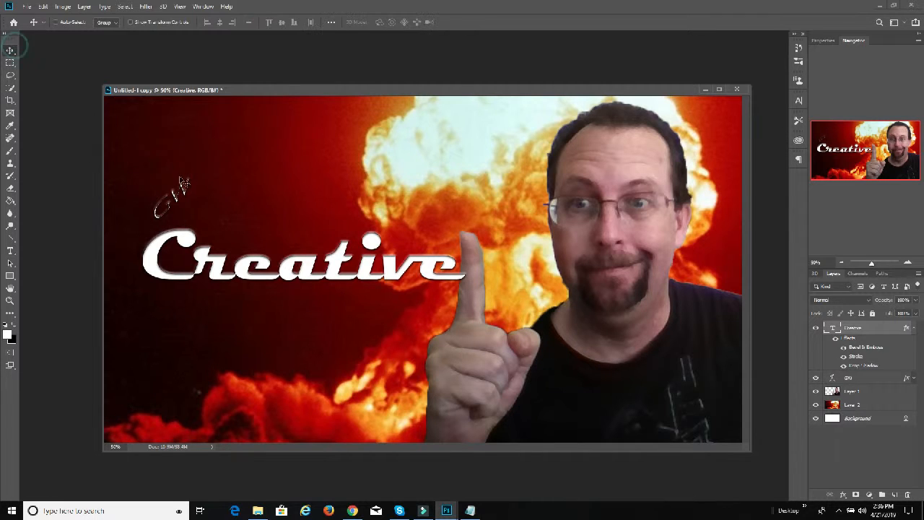
{"action": "left_click_drag", "start_coordinate": [194, 205], "coordinate": [228, 129]}
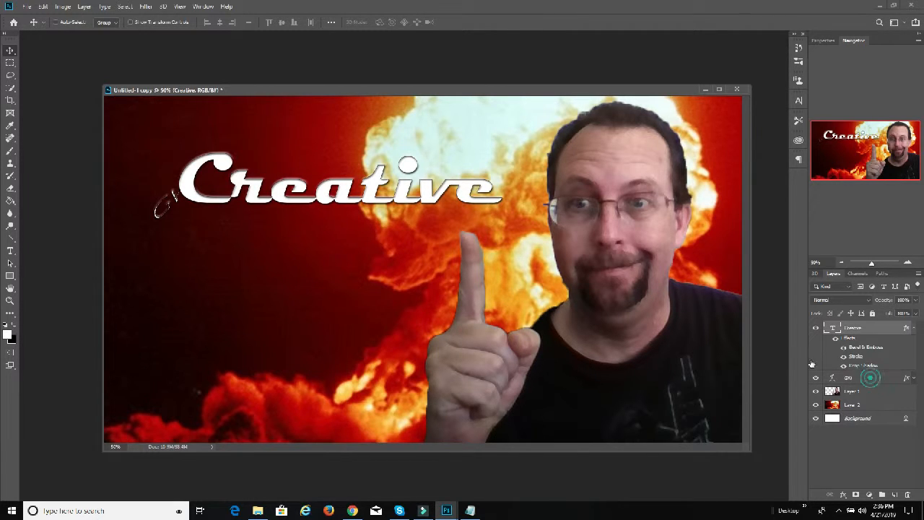
{"action": "left_click", "coordinate": [873, 378]}
{"action": "left_click_drag", "start_coordinate": [179, 236], "coordinate": [192, 189]}
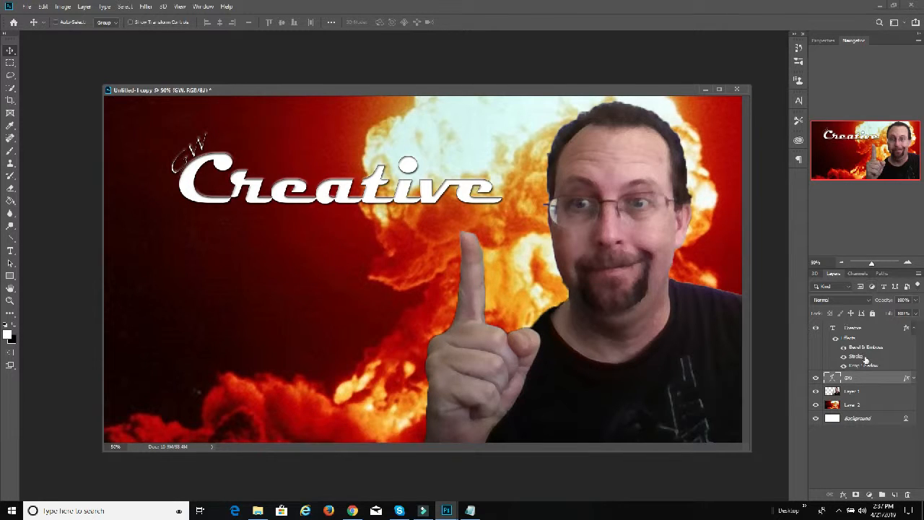
{"action": "left_click_drag", "start_coordinate": [238, 177], "coordinate": [190, 162]}
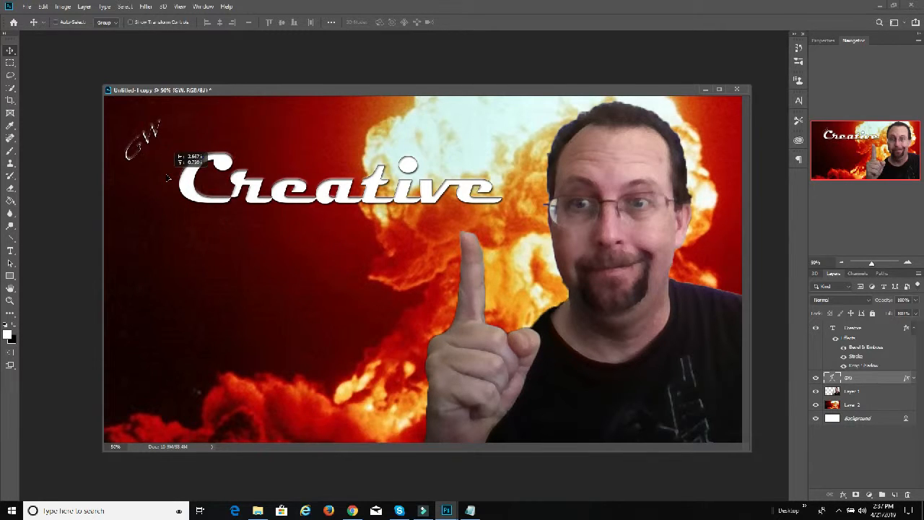
{"action": "left_click", "coordinate": [862, 329]}
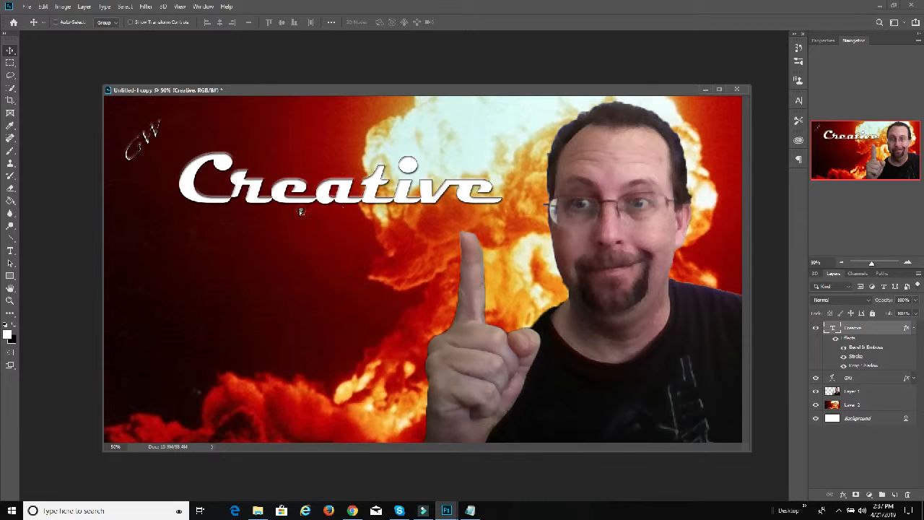
{"action": "left_click_drag", "start_coordinate": [301, 212], "coordinate": [259, 202]}
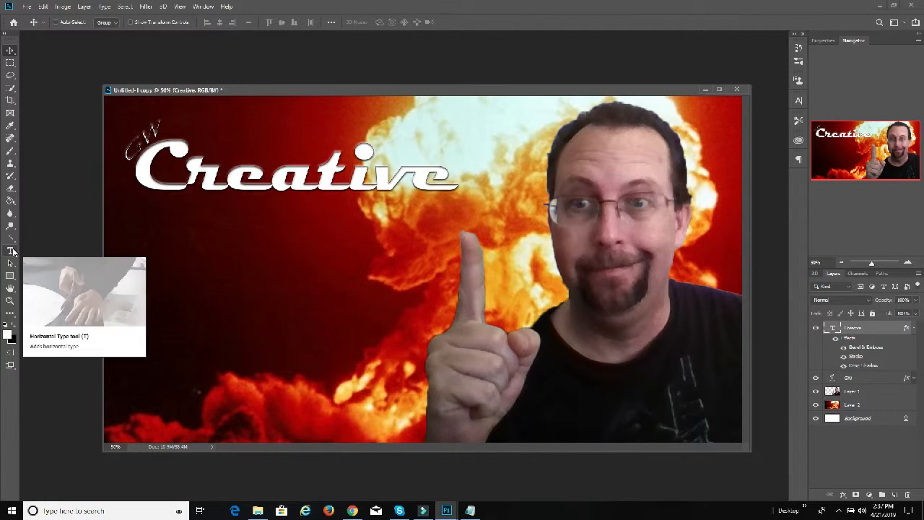
Start a new text line below "Creative" and set its font size to 72 pt.
{"action": "left_click", "coordinate": [13, 250]}
{"action": "left_click", "coordinate": [222, 209]}
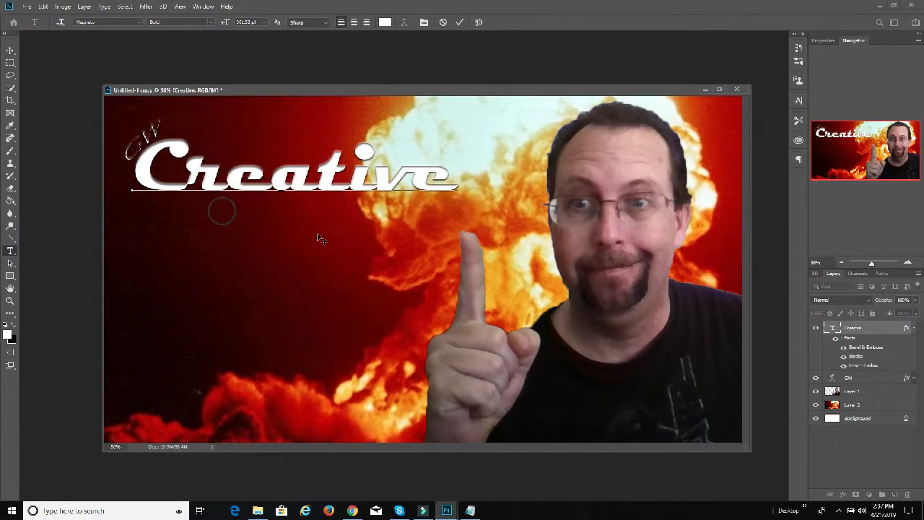
{"action": "left_click", "coordinate": [442, 23]}
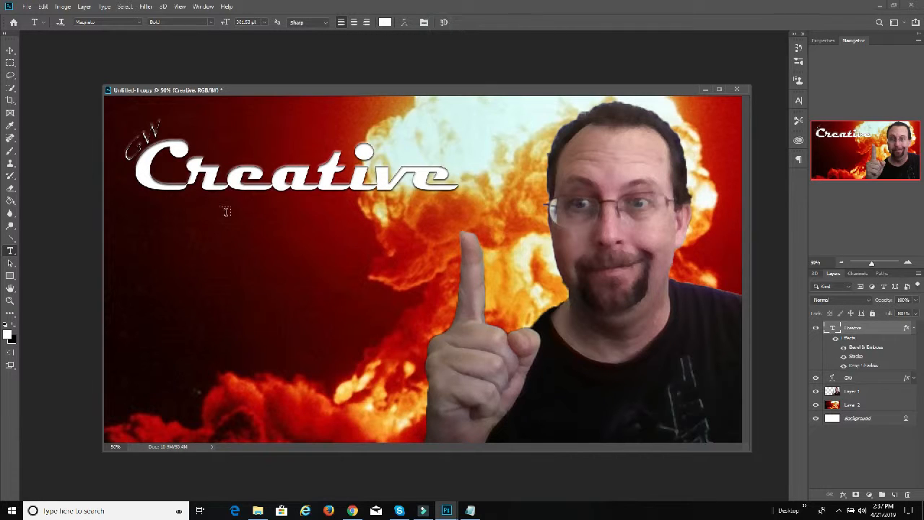
{"action": "left_click", "coordinate": [214, 258]}
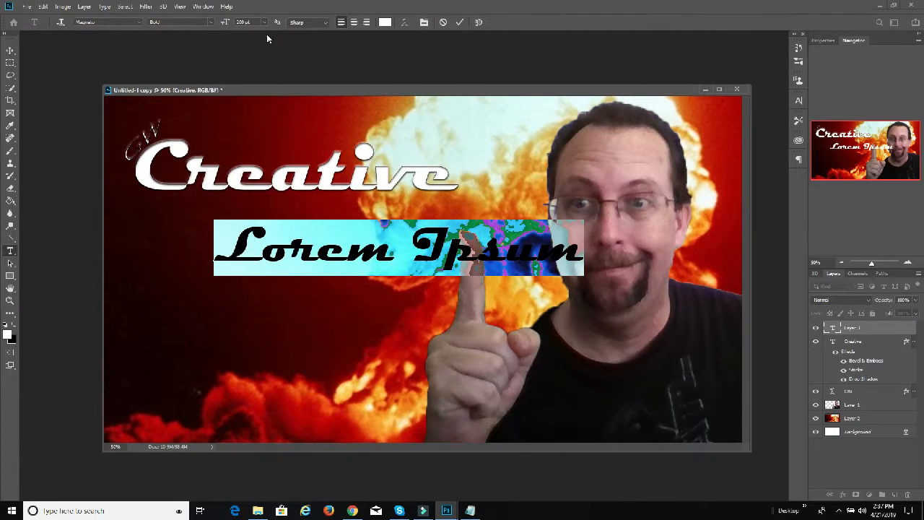
{"action": "left_click", "coordinate": [264, 22]}
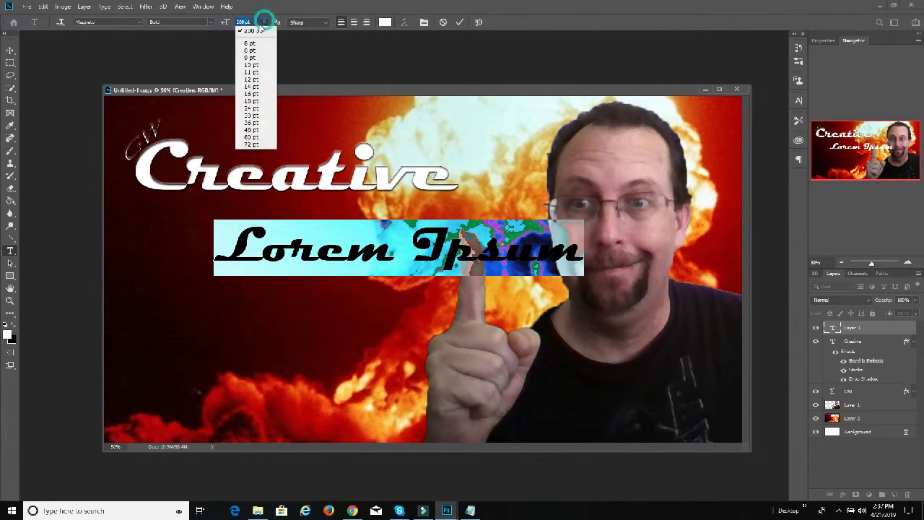
{"action": "left_click", "coordinate": [258, 142]}
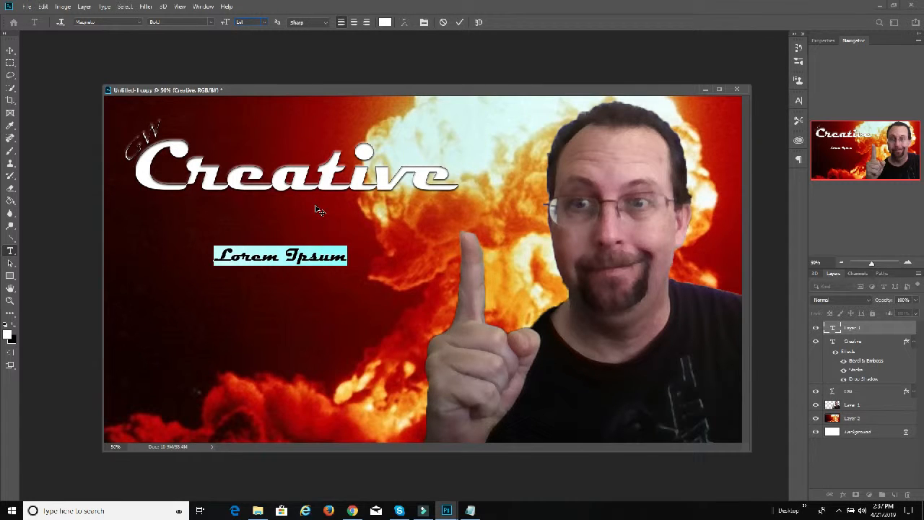
{"action": "key", "text": "Return"}
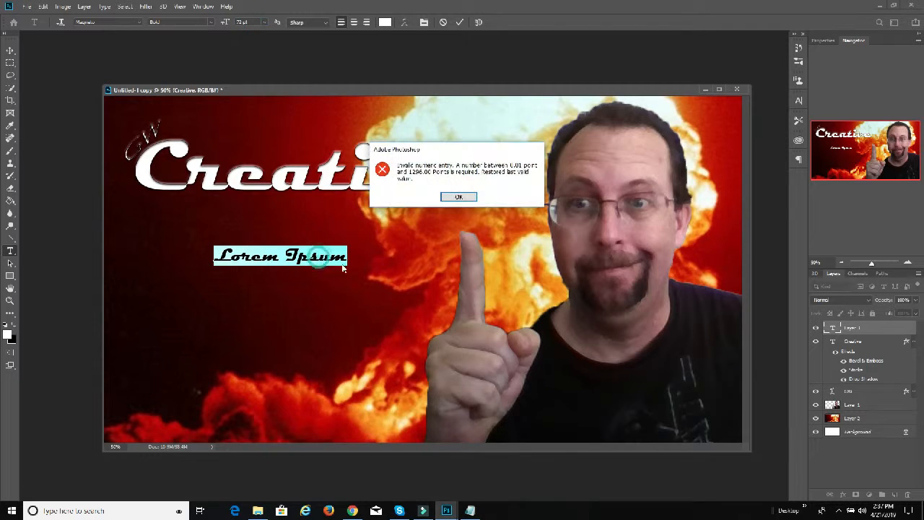
{"action": "left_click", "coordinate": [460, 197]}
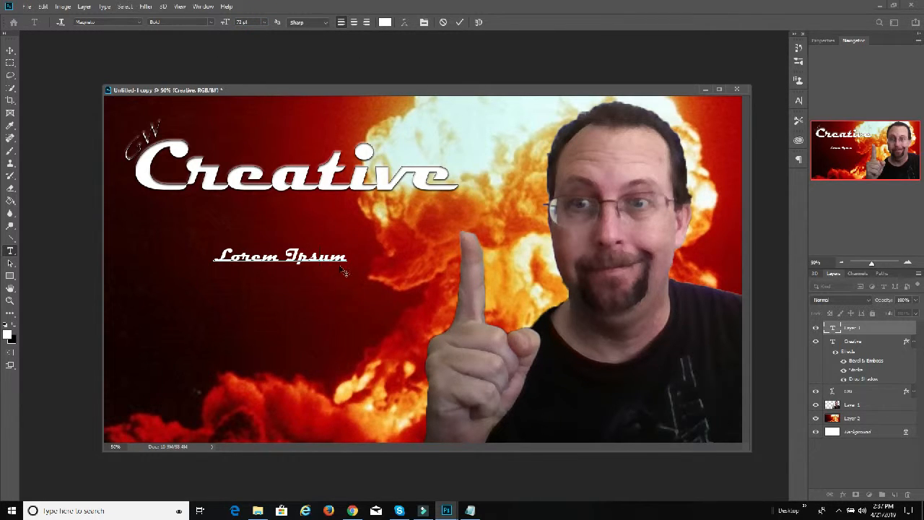
Replace the placeholder text with "Let's Get Creative!".
{"action": "key", "text": "ctrl+a"}
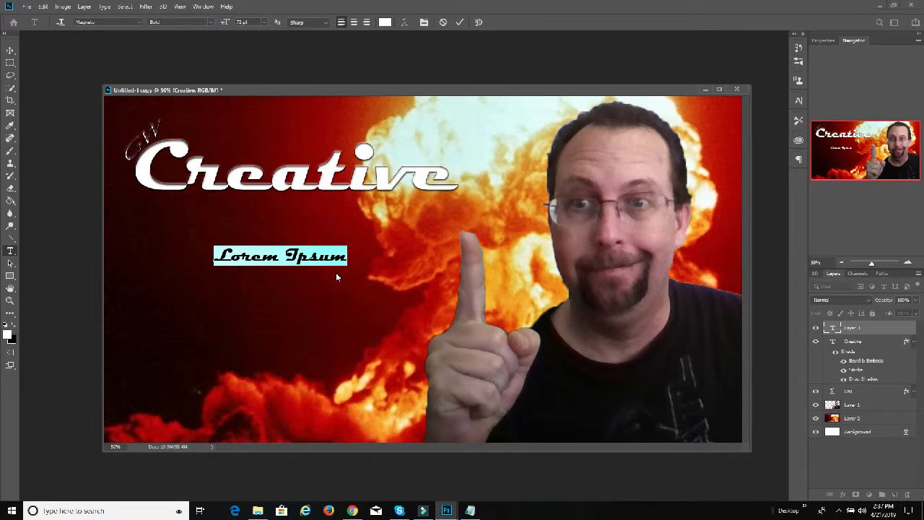
{"action": "type", "text": "Let's "}
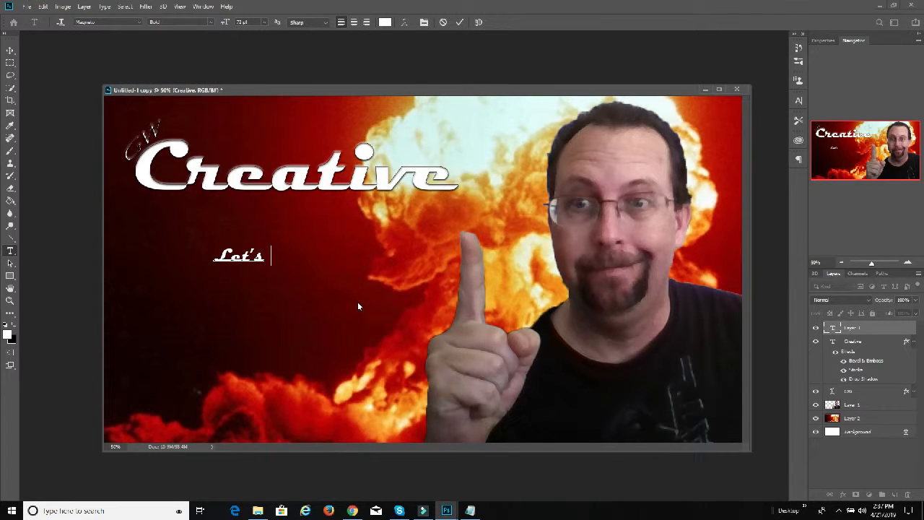
{"action": "type", "text": "H"}
{"action": "key", "text": "BackSpace"}
{"action": "type", "text": "Get"}
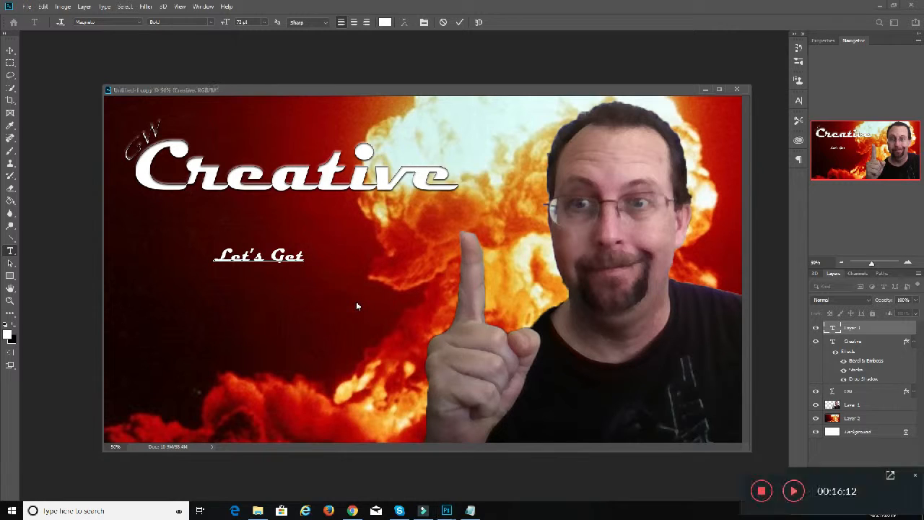
{"action": "type", "text": " Creative!"}
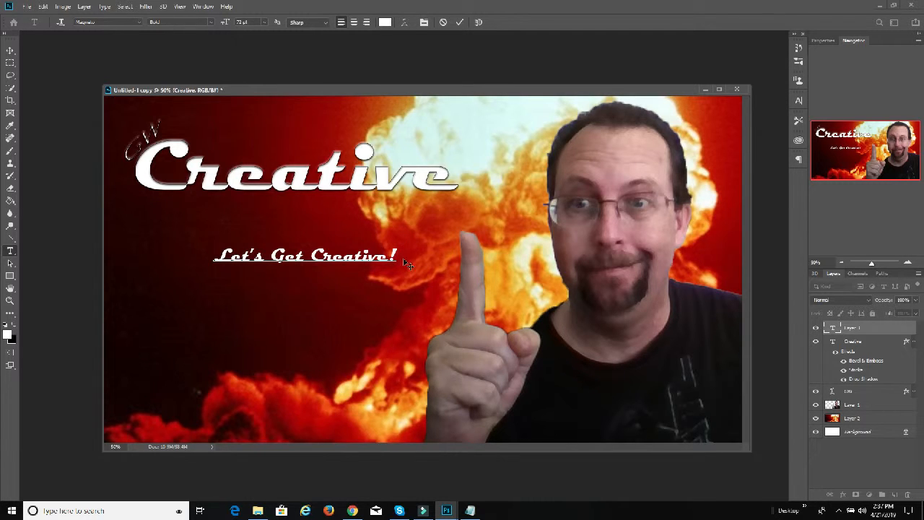
Change the "Let's Get Creative!" font to Papyrus, place the line centred just beneath "Creative", and commit the text.
{"action": "left_click_drag", "start_coordinate": [401, 256], "coordinate": [190, 252]}
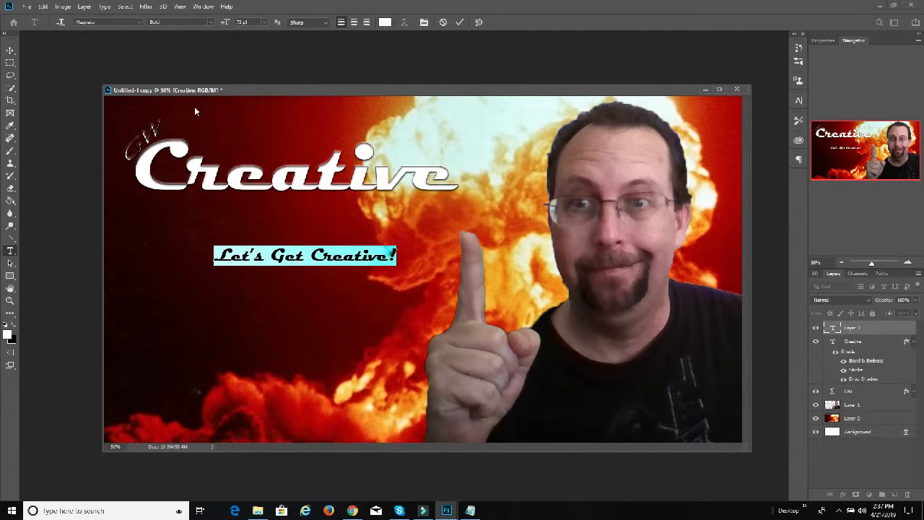
{"action": "left_click", "coordinate": [139, 23]}
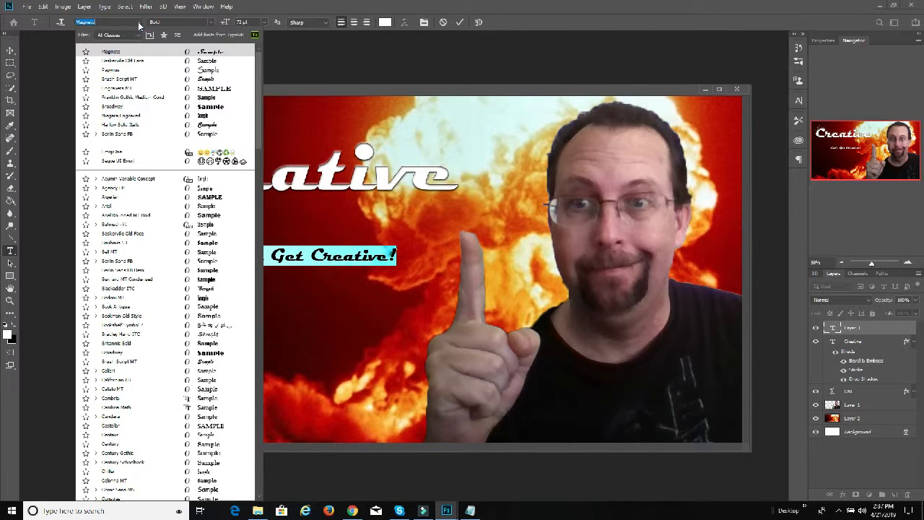
{"action": "left_click", "coordinate": [145, 70]}
{"action": "left_click_drag", "start_coordinate": [311, 289], "coordinate": [301, 242]}
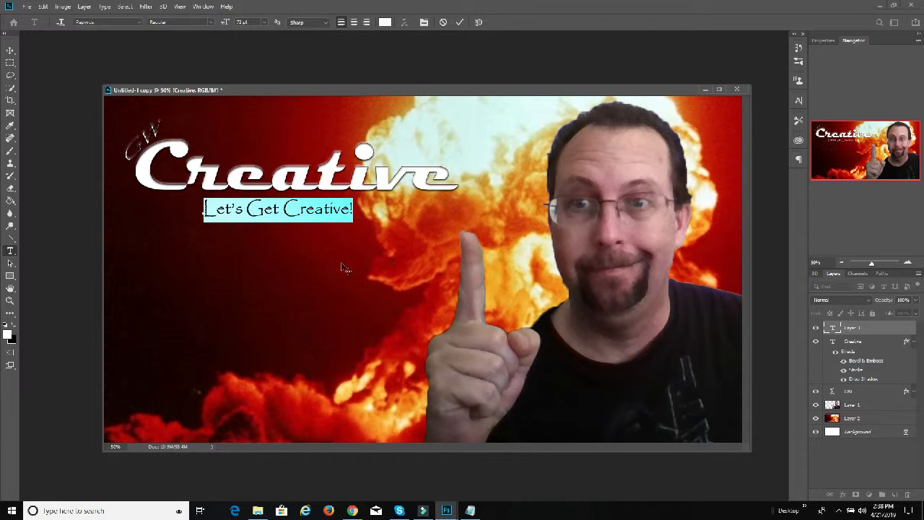
{"action": "left_click", "coordinate": [299, 211]}
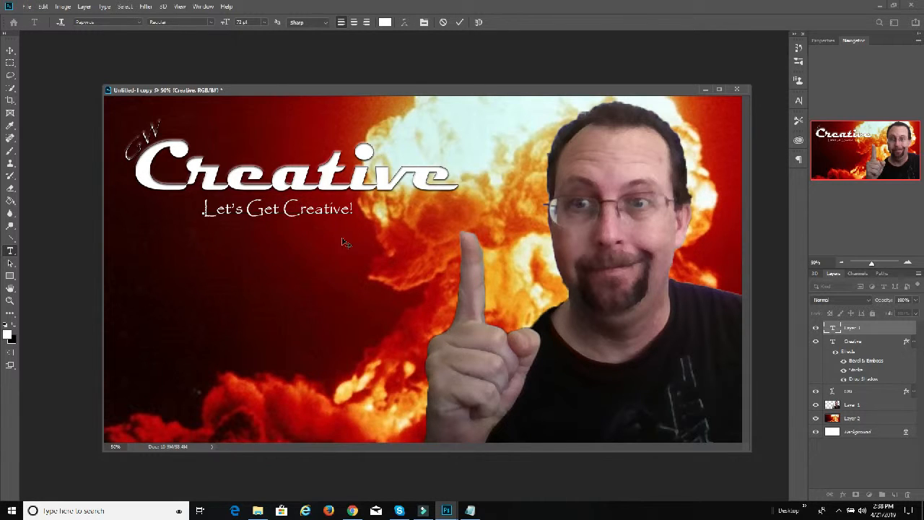
{"action": "left_click", "coordinate": [460, 23]}
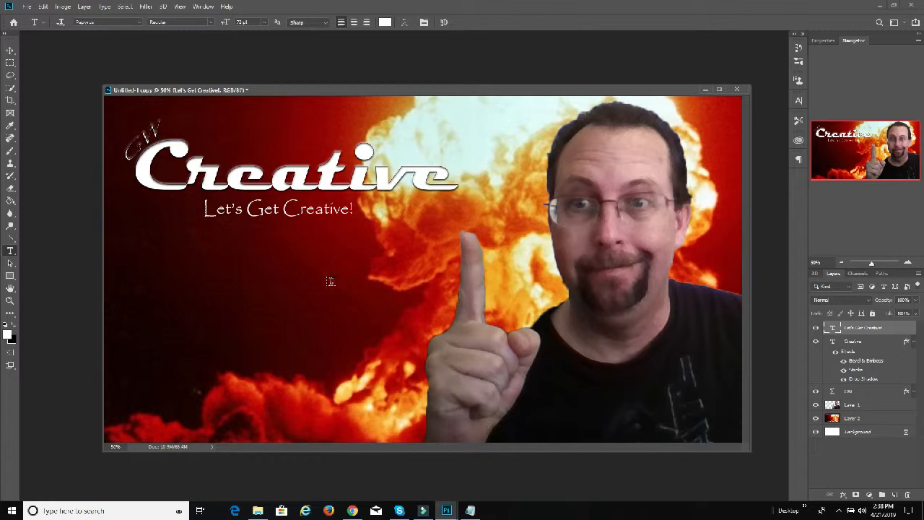
{"action": "left_click", "coordinate": [11, 49]}
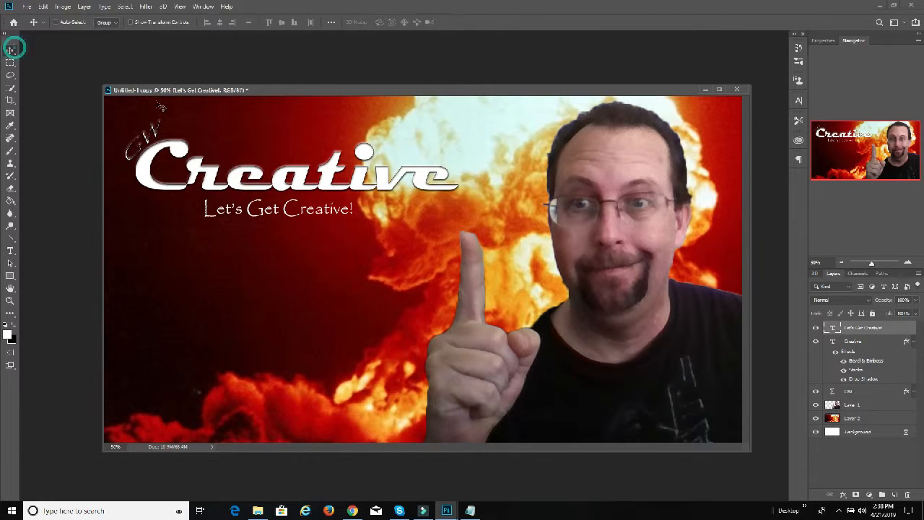
Save the composite as the Photoshop file HeaderPicture.psd in the K40 Pics folder.
{"action": "left_click", "coordinate": [26, 7]}
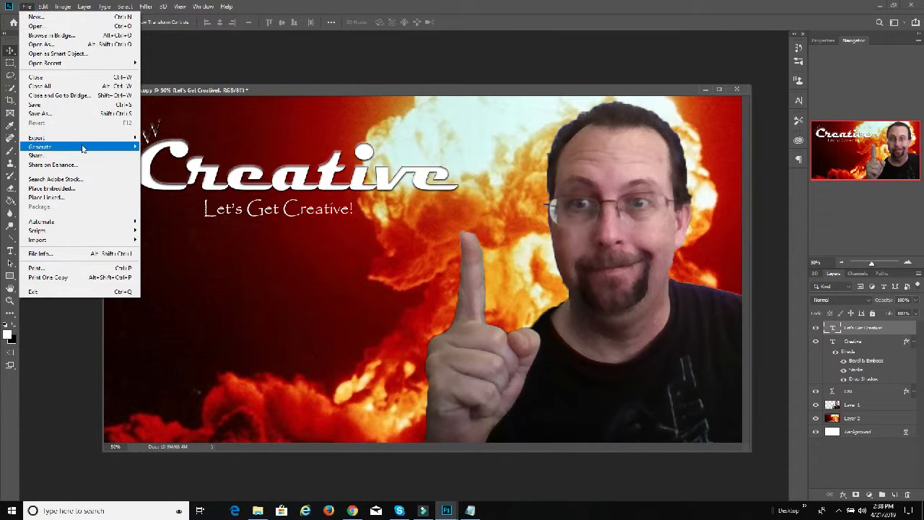
{"action": "left_click", "coordinate": [83, 116]}
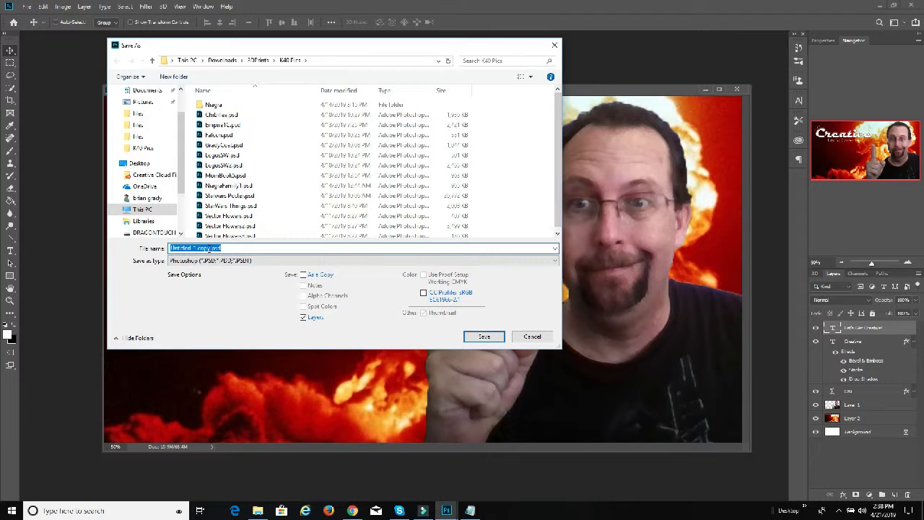
{"action": "left_click", "coordinate": [228, 249]}
{"action": "left_click_drag", "start_coordinate": [210, 249], "coordinate": [176, 250]}
{"action": "type", "text": "l"}
{"action": "type", "text": "eaderPicture"}
{"action": "left_click", "coordinate": [483, 336]}
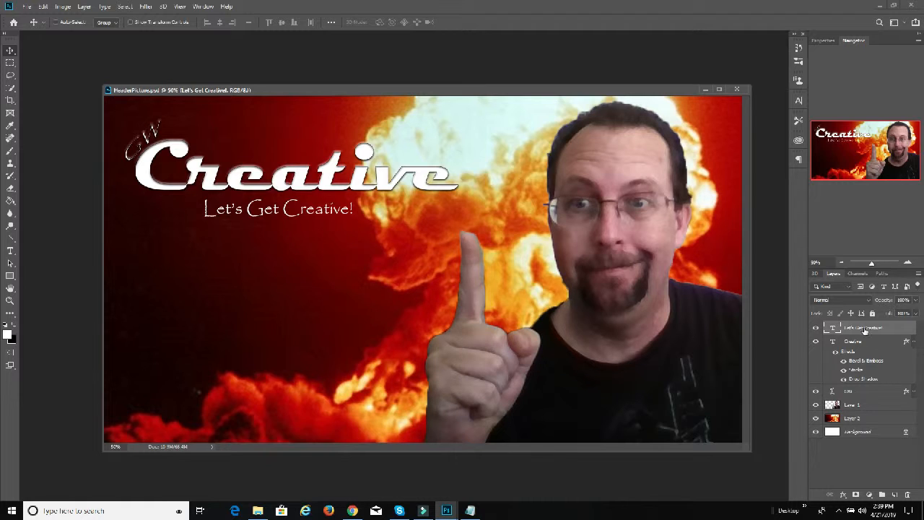
Collapse the "Creative" layer's effects and move all three text layers down and right until the end of "Creative" sits on the raised fingertip.
{"action": "left_click", "coordinate": [913, 343]}
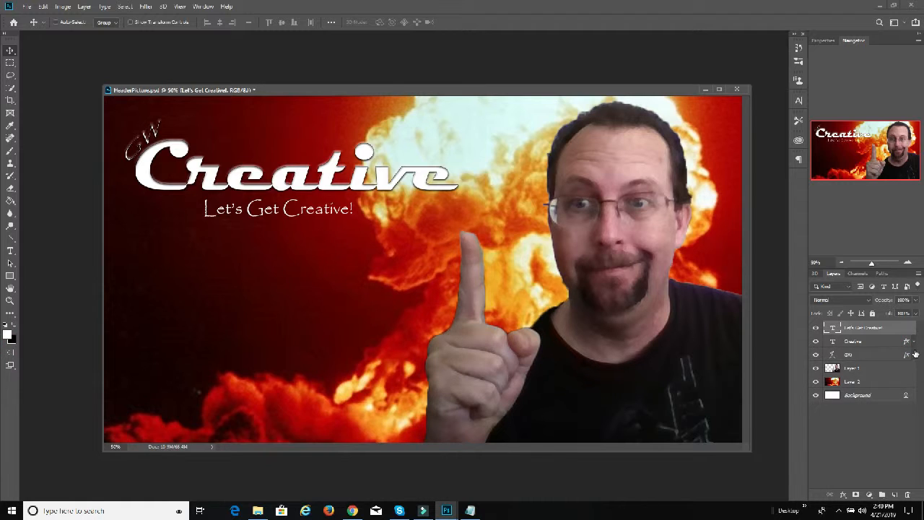
{"action": "left_click", "coordinate": [858, 354], "text": "shift"}
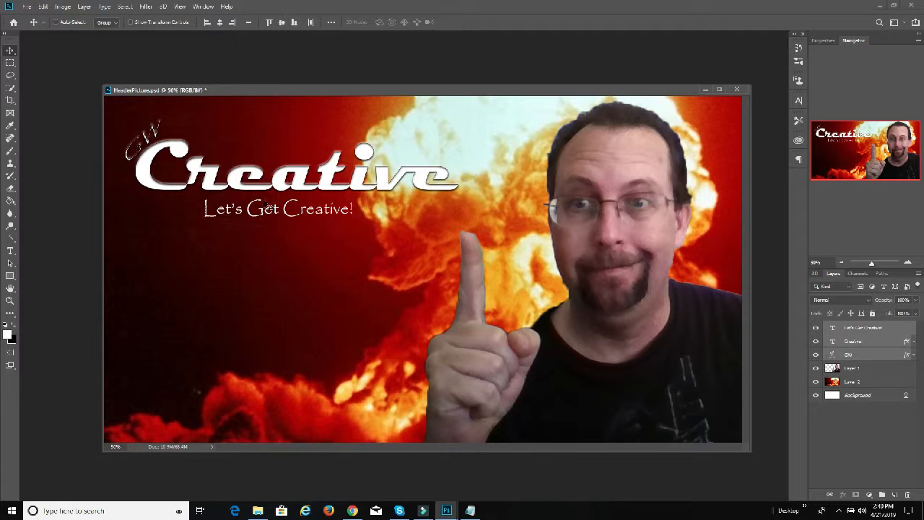
{"action": "left_click_drag", "start_coordinate": [264, 204], "coordinate": [303, 267]}
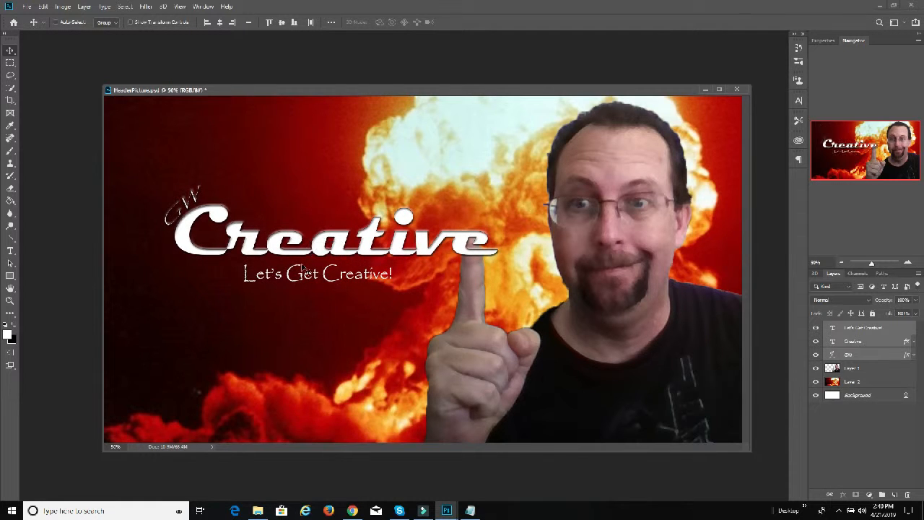
{"action": "key", "text": "shift+Down"}
{"action": "key", "text": "shift+Down"}
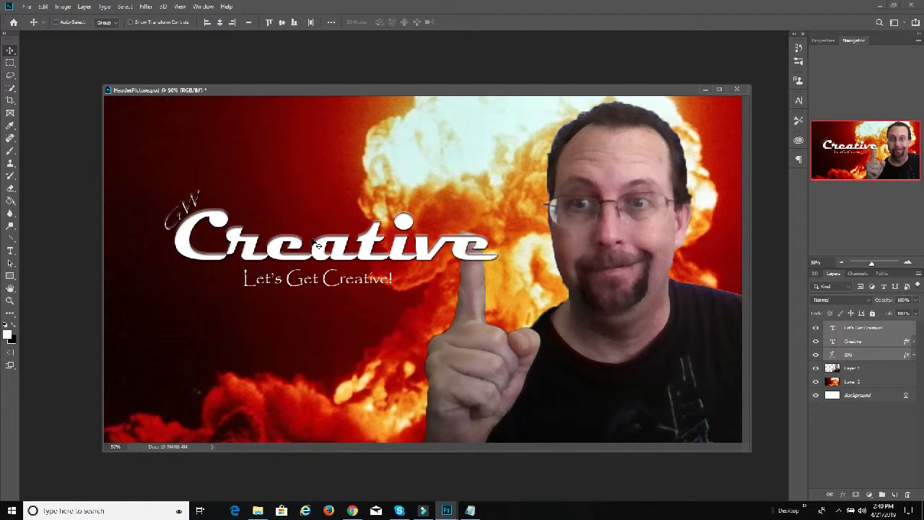
Save a JPEG version of the composite as HeaderPicture.jpg in the K40 Pics folder.
{"action": "left_click", "coordinate": [29, 7]}
{"action": "left_click", "coordinate": [75, 112]}
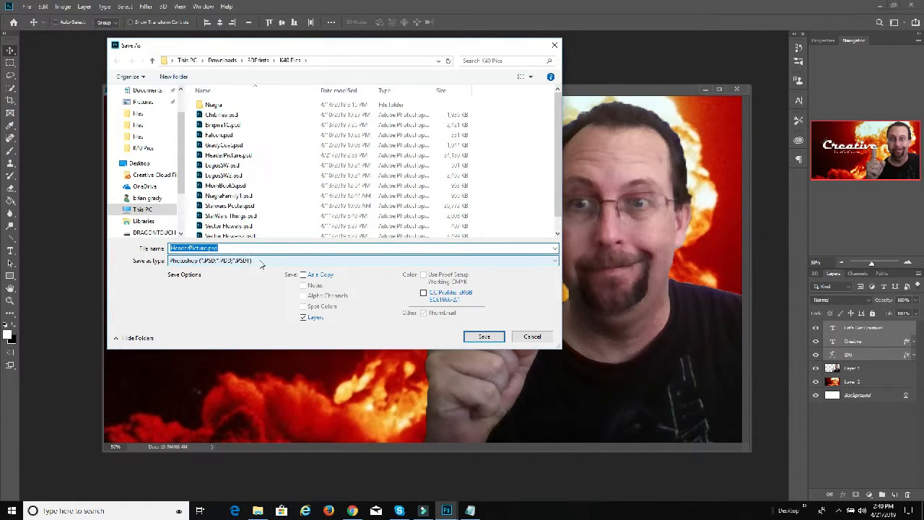
{"action": "left_click", "coordinate": [261, 262]}
{"action": "left_click", "coordinate": [233, 329]}
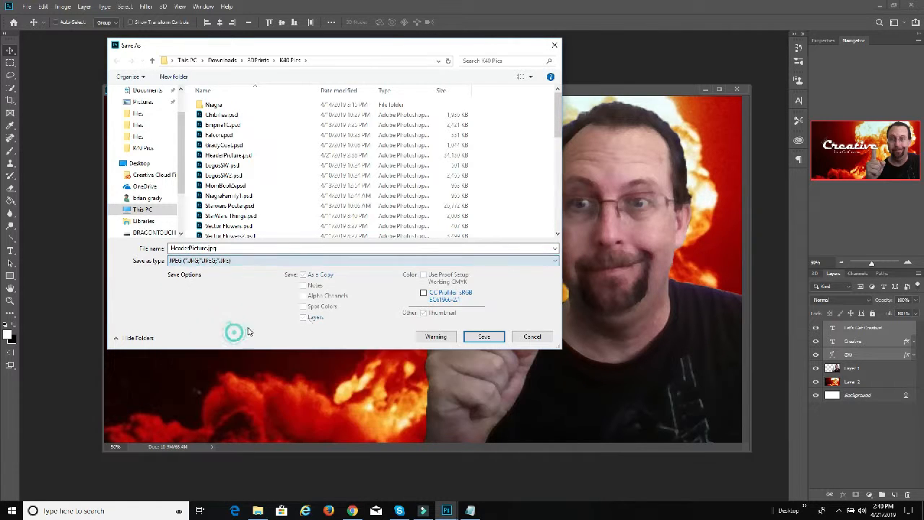
{"action": "left_click", "coordinate": [481, 337]}
{"action": "left_click", "coordinate": [488, 257]}
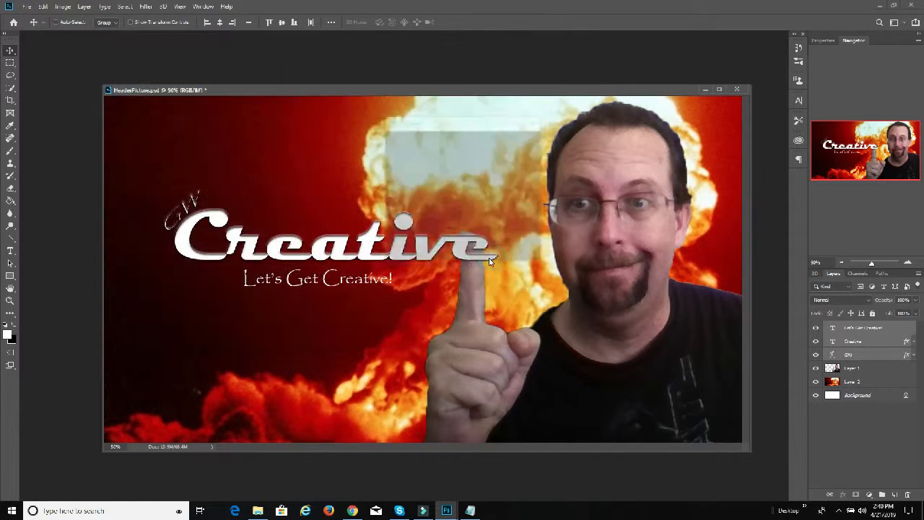
{"action": "left_click", "coordinate": [521, 142]}
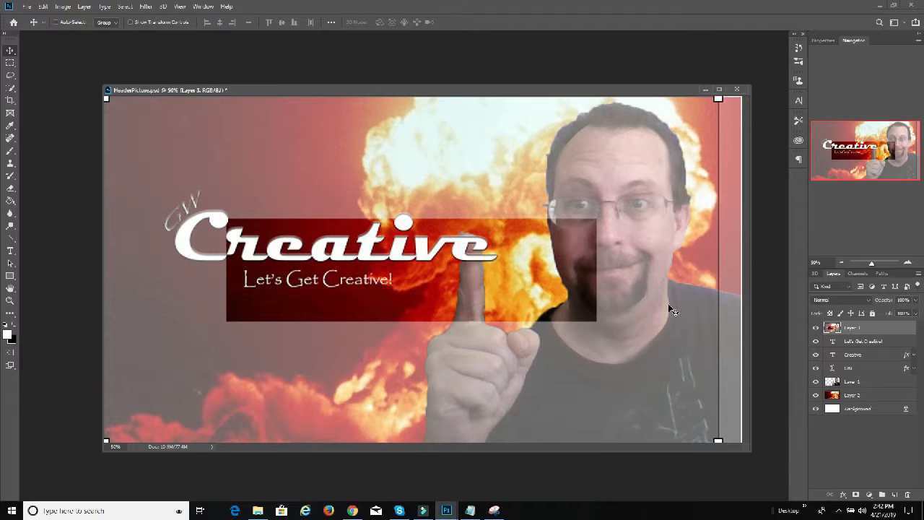
Close the Snipping Tool without saving the snip.
{"action": "left_click", "coordinate": [548, 378]}
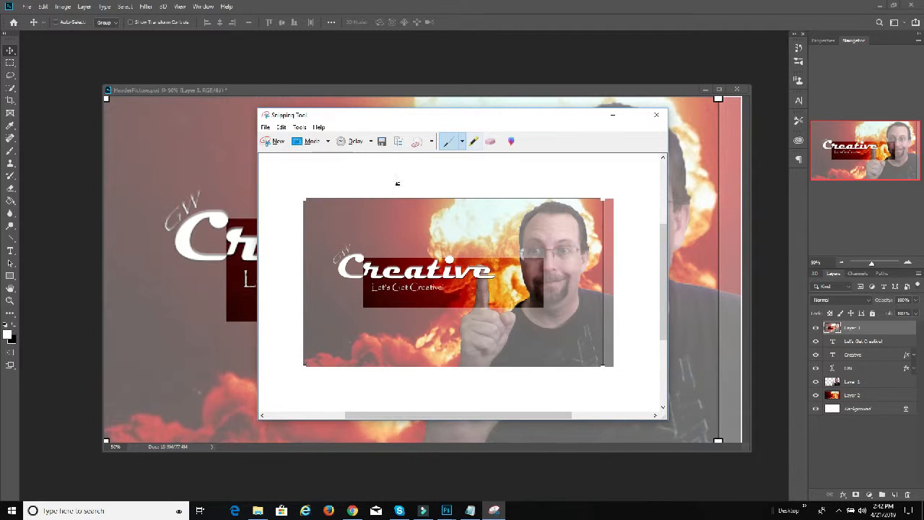
{"action": "left_click", "coordinate": [656, 116]}
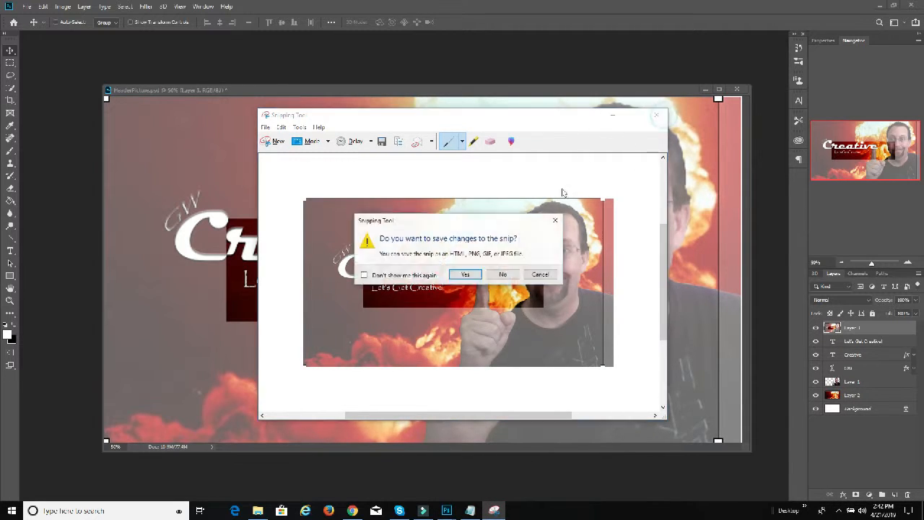
{"action": "left_click", "coordinate": [503, 274]}
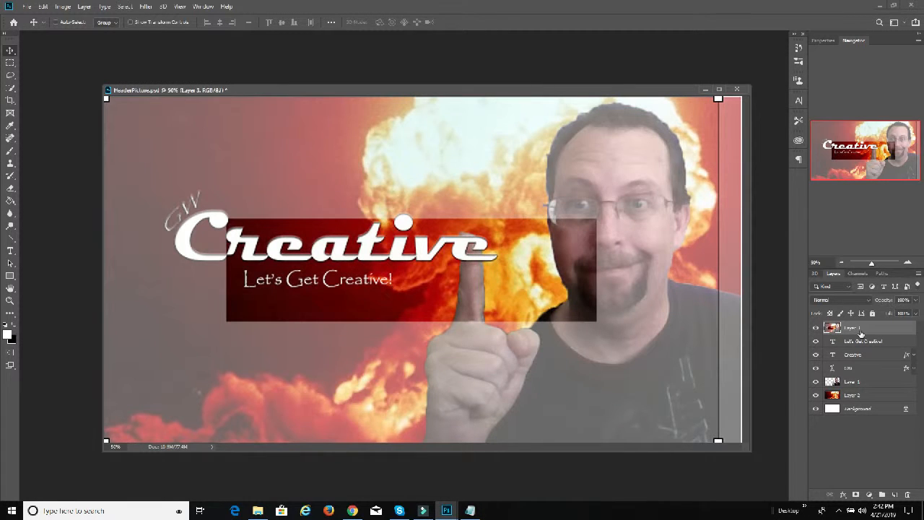
Lower the opacity of the semi-transparent overlay layer at the top of the stack to about 41%.
{"action": "left_click", "coordinate": [915, 300]}
{"action": "left_click_drag", "start_coordinate": [913, 312], "coordinate": [891, 314]}
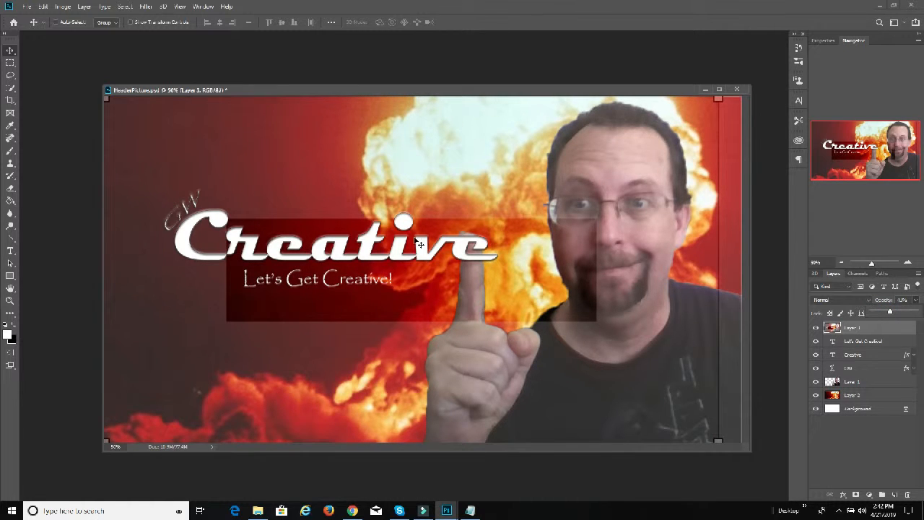
Move the three text layers together down and right into the overlay's central rectangle, and hide the overlay layer.
{"action": "left_click", "coordinate": [869, 347]}
{"action": "left_click", "coordinate": [867, 344]}
{"action": "left_click", "coordinate": [861, 369], "text": "shift"}
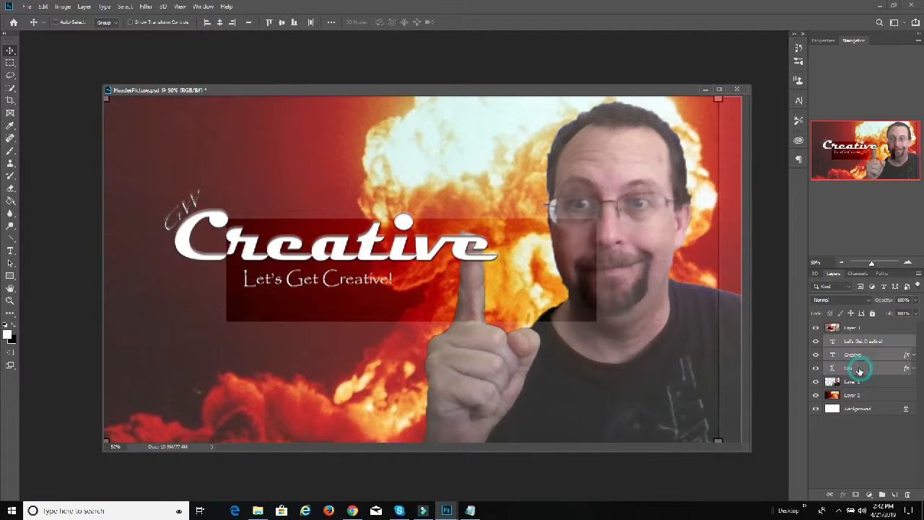
{"action": "left_click_drag", "start_coordinate": [329, 278], "coordinate": [399, 306]}
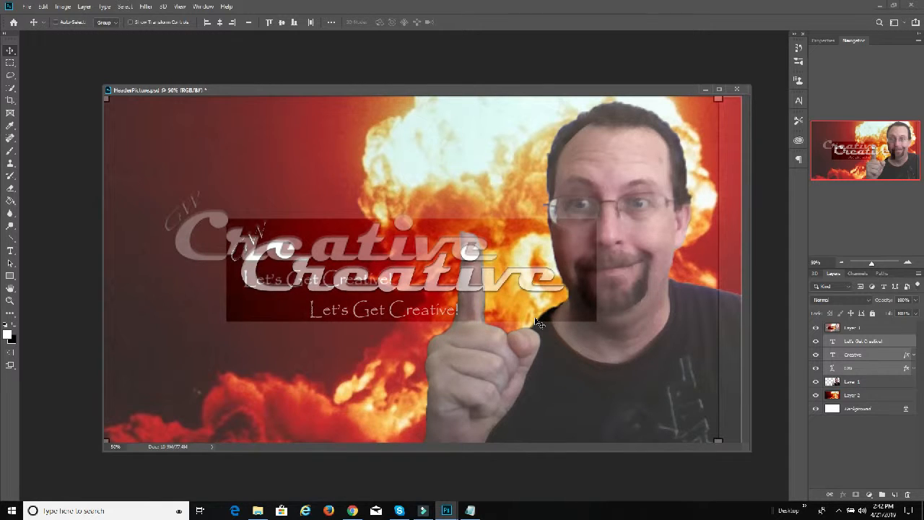
{"action": "left_click", "coordinate": [816, 327]}
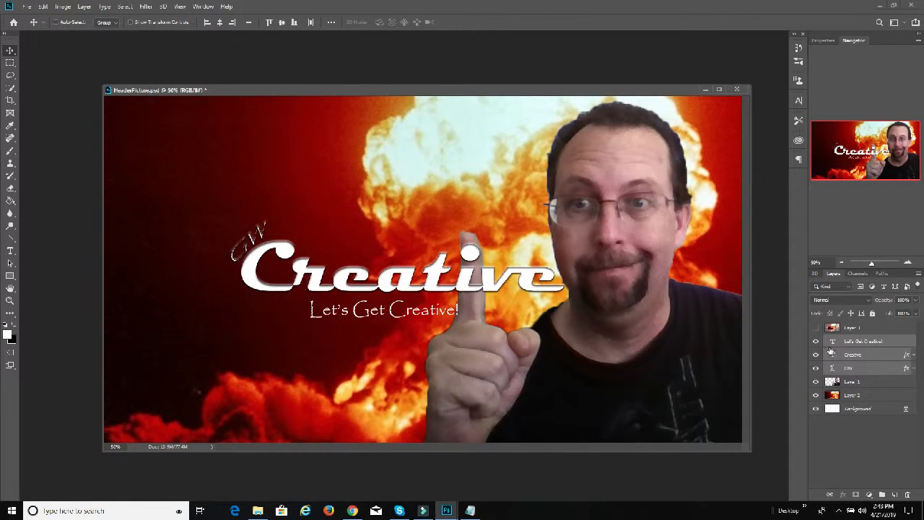
Show the overlay layer as a guide, move the cut-out man's layer down until the raised fingertip sits under the "Creative" text, and hide the overlay.
{"action": "left_click", "coordinate": [816, 328]}
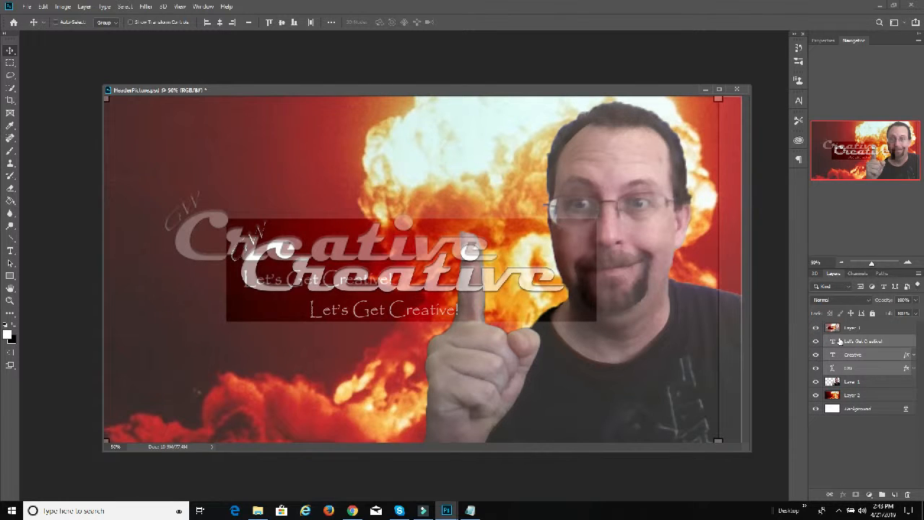
{"action": "left_click", "coordinate": [861, 381]}
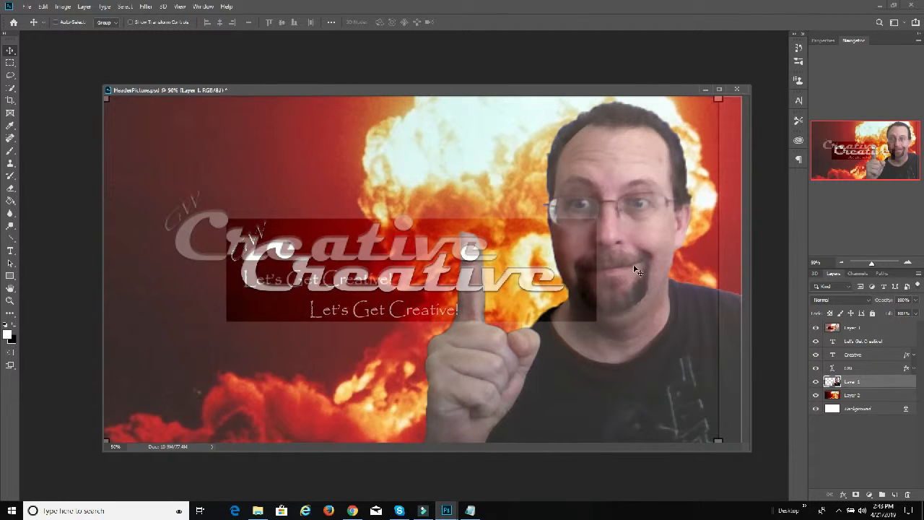
{"action": "left_click_drag", "start_coordinate": [638, 263], "coordinate": [642, 324]}
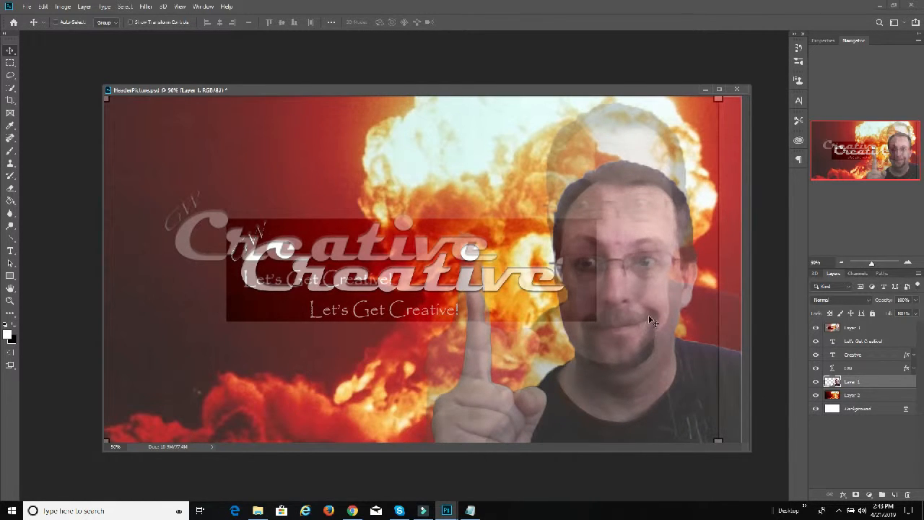
{"action": "left_click", "coordinate": [816, 328]}
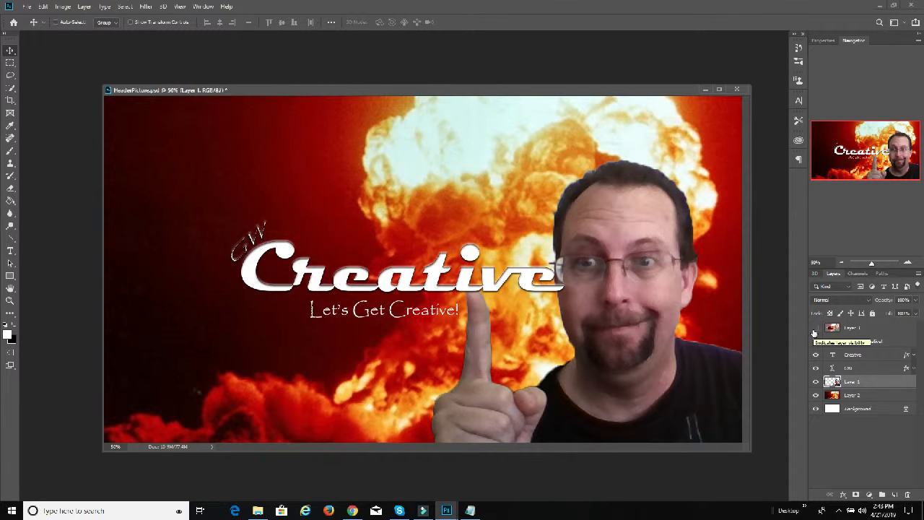
Save a JPEG copy as HeaderPicture.jpg in the K40 Pics folder, replacing the existing file, with quality 12 (Maximum) and Baseline Optimized format.
{"action": "left_click", "coordinate": [28, 6]}
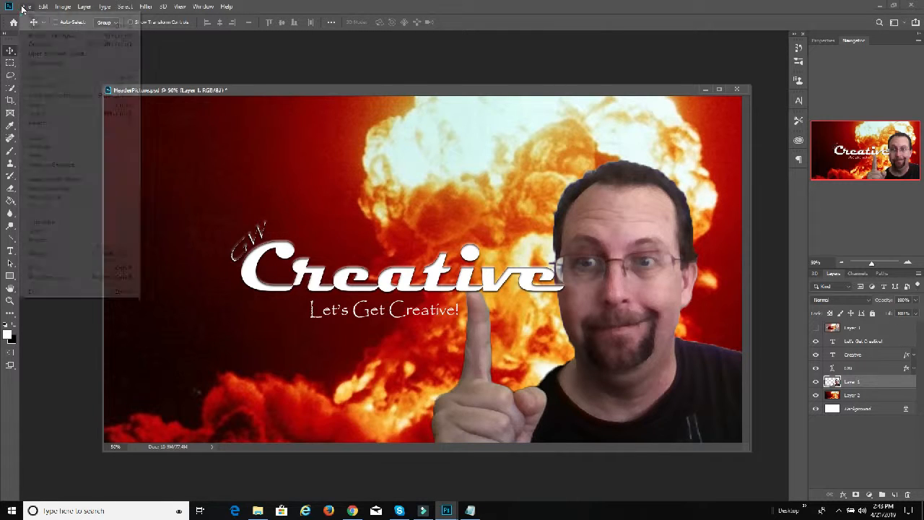
{"action": "left_click", "coordinate": [88, 117]}
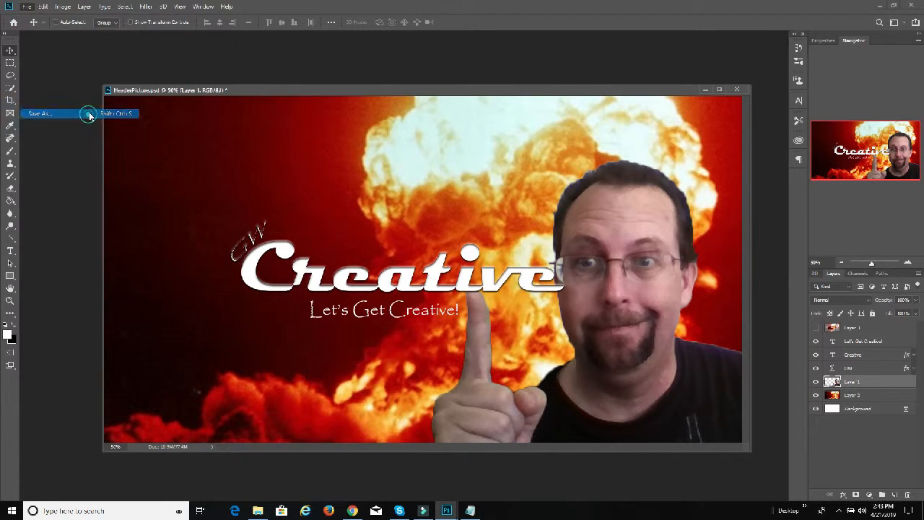
{"action": "left_click", "coordinate": [323, 261]}
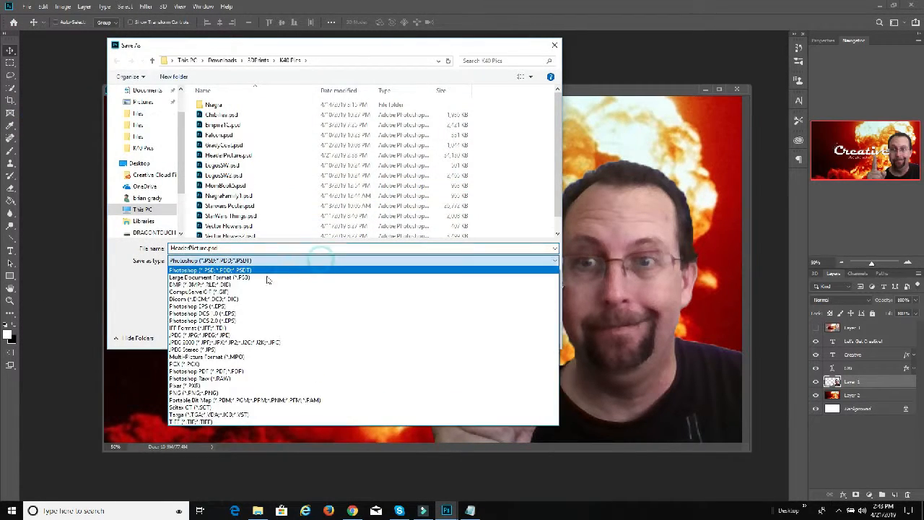
{"action": "left_click", "coordinate": [345, 329]}
{"action": "left_click", "coordinate": [483, 337]}
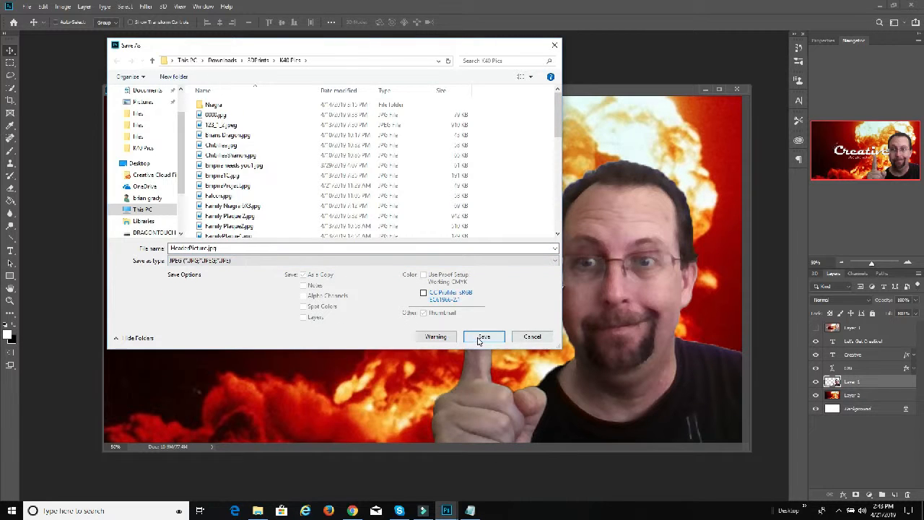
{"action": "left_click", "coordinate": [492, 258]}
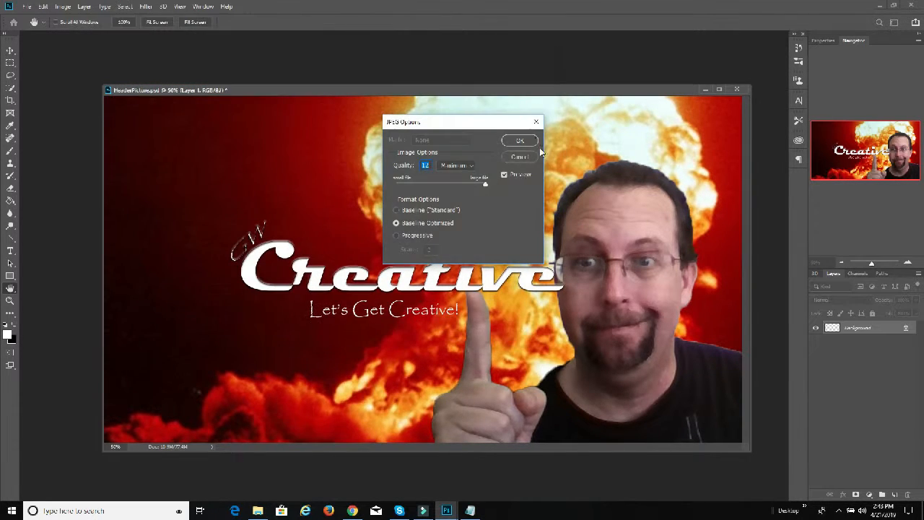
{"action": "left_click", "coordinate": [520, 140]}
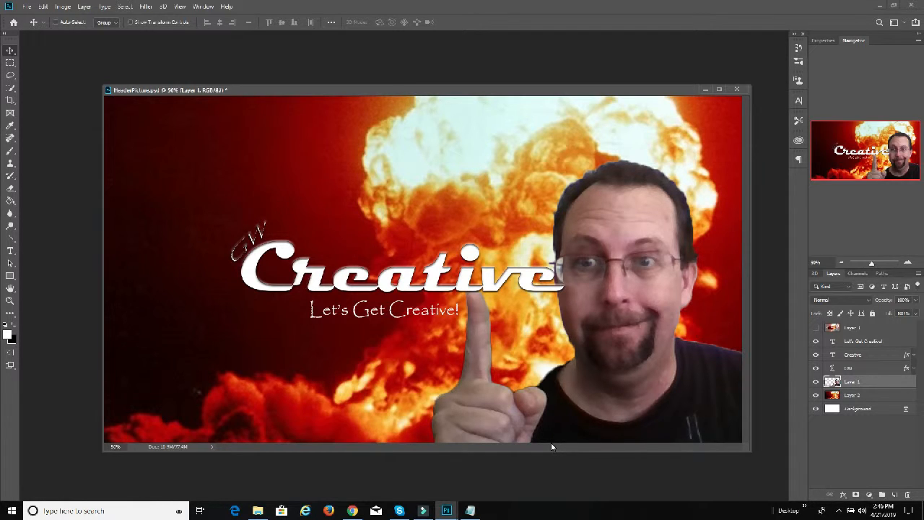
Save the layered document HeaderPicture.psd with the repositioned text and man.
{"action": "left_click", "coordinate": [27, 7]}
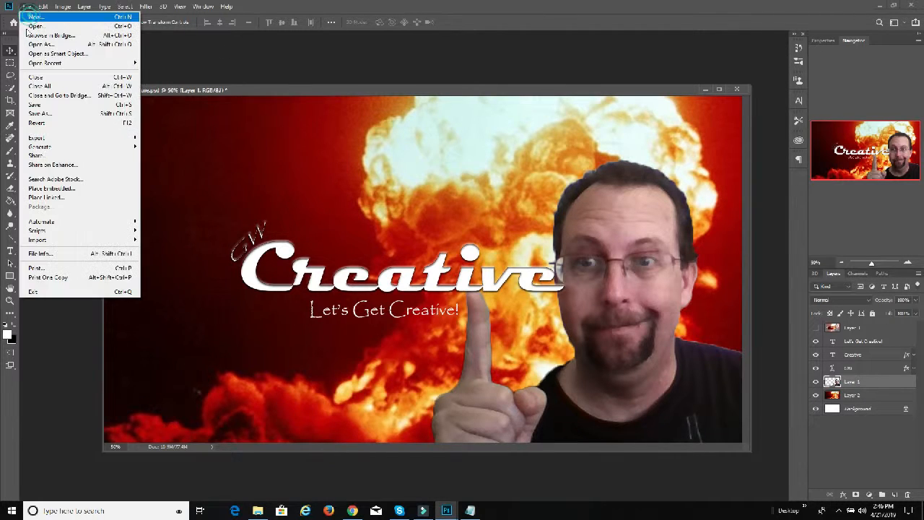
{"action": "left_click", "coordinate": [64, 105]}
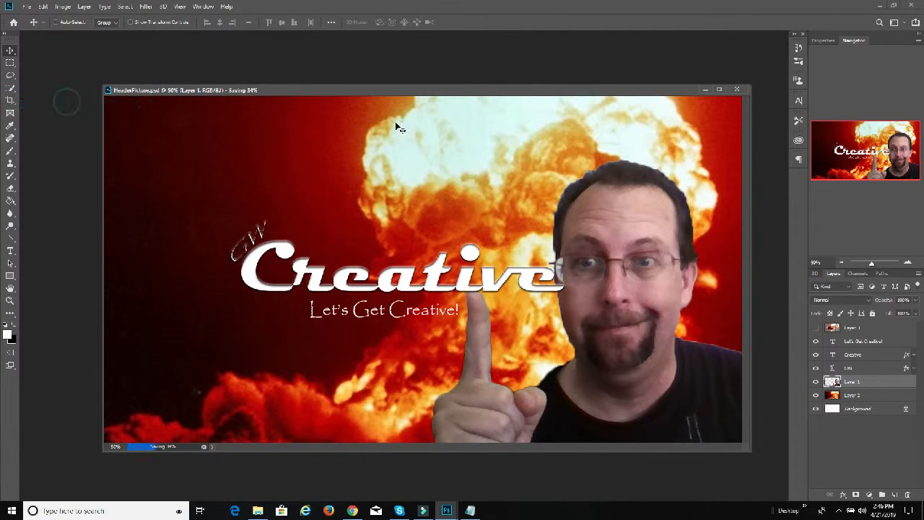